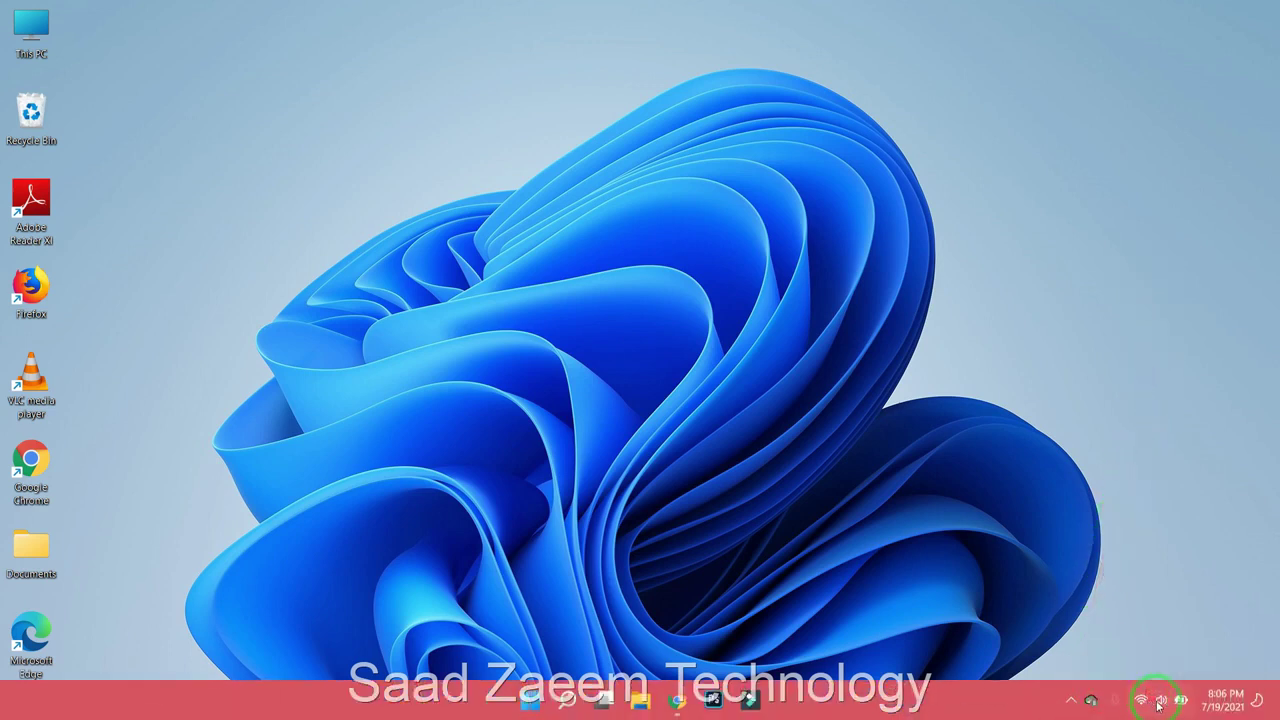
Step: Drag the Quick Settings volume slider from 40 to 99 and close the panel
left_click(1161, 705)
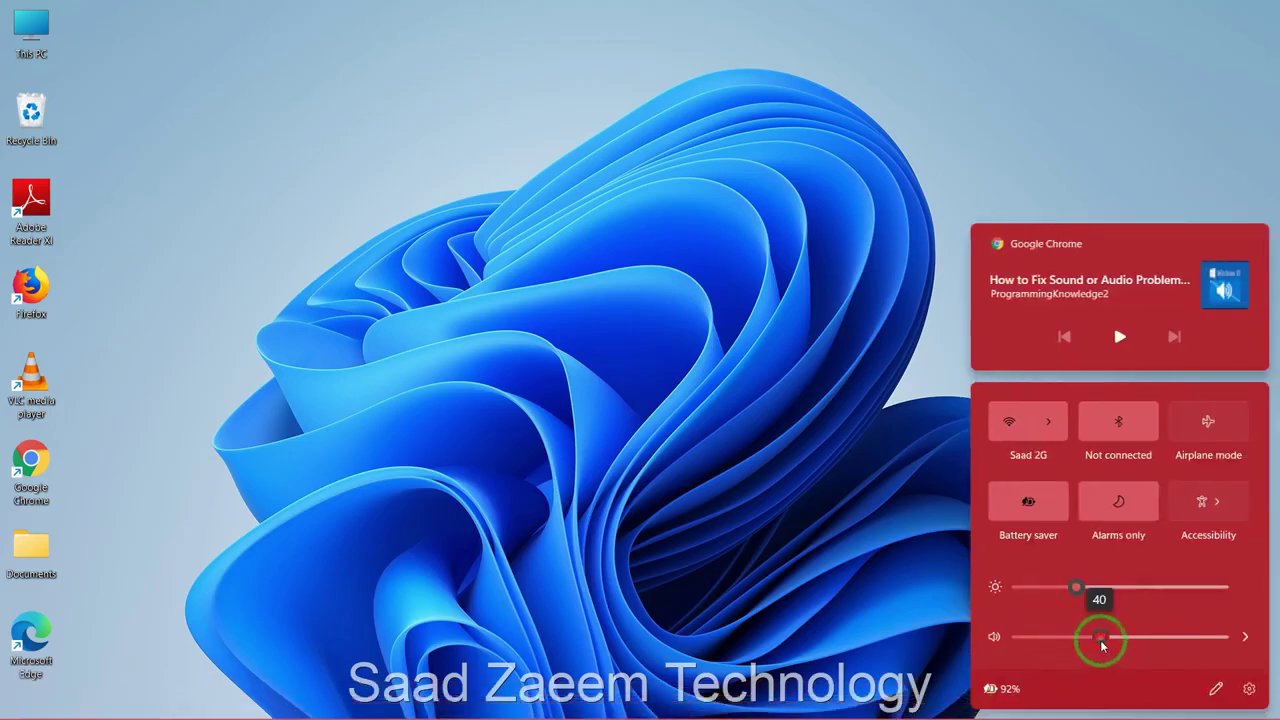
left_click_drag(1102, 644, 1224, 645)
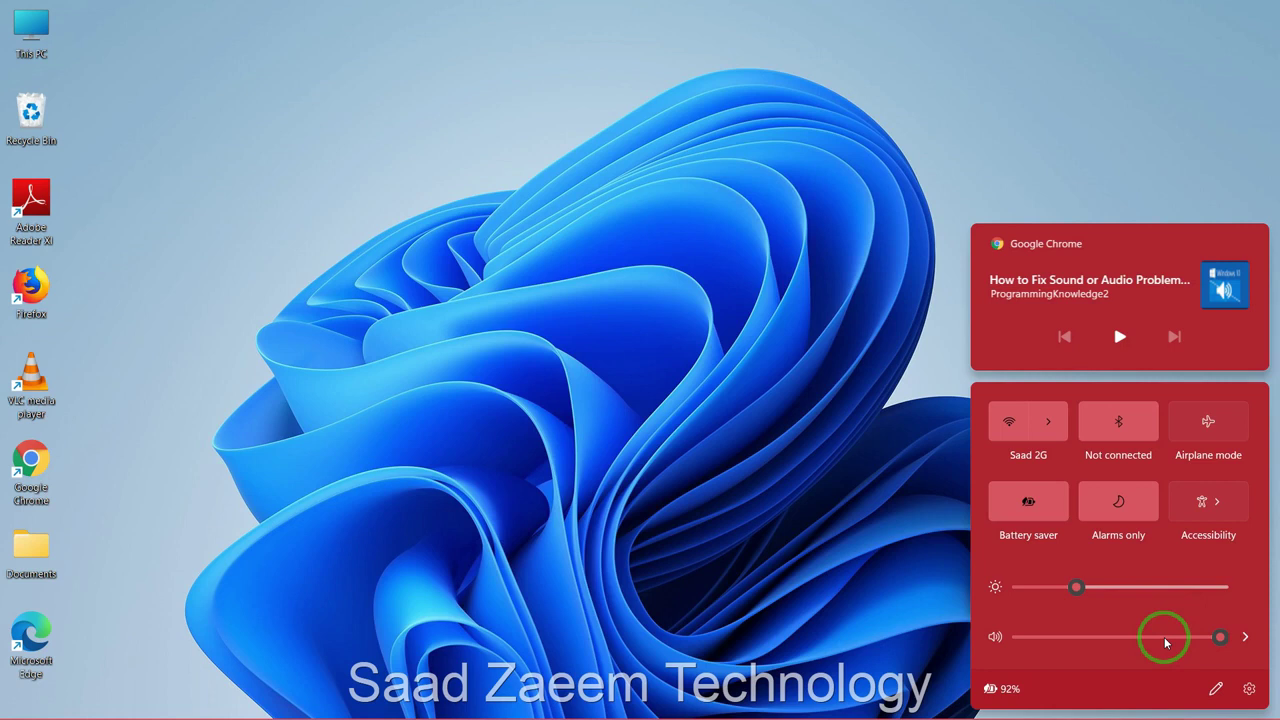
left_click(870, 588)
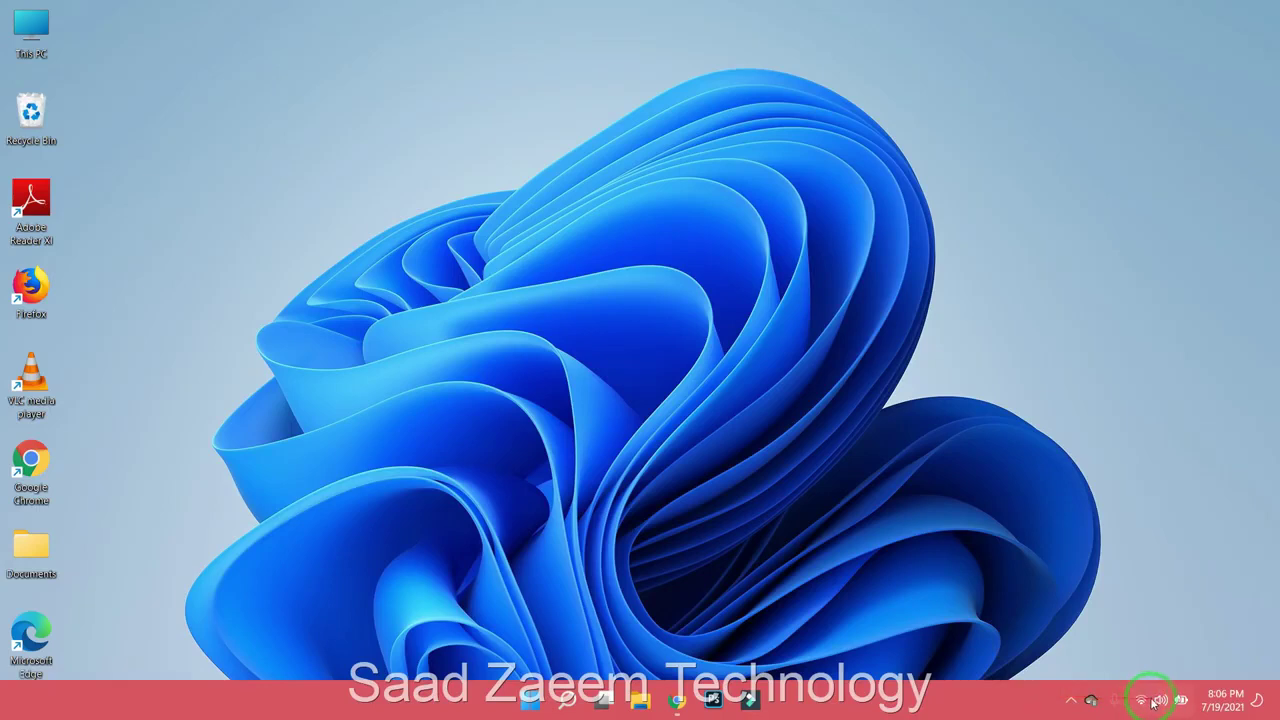
right_click(1149, 705)
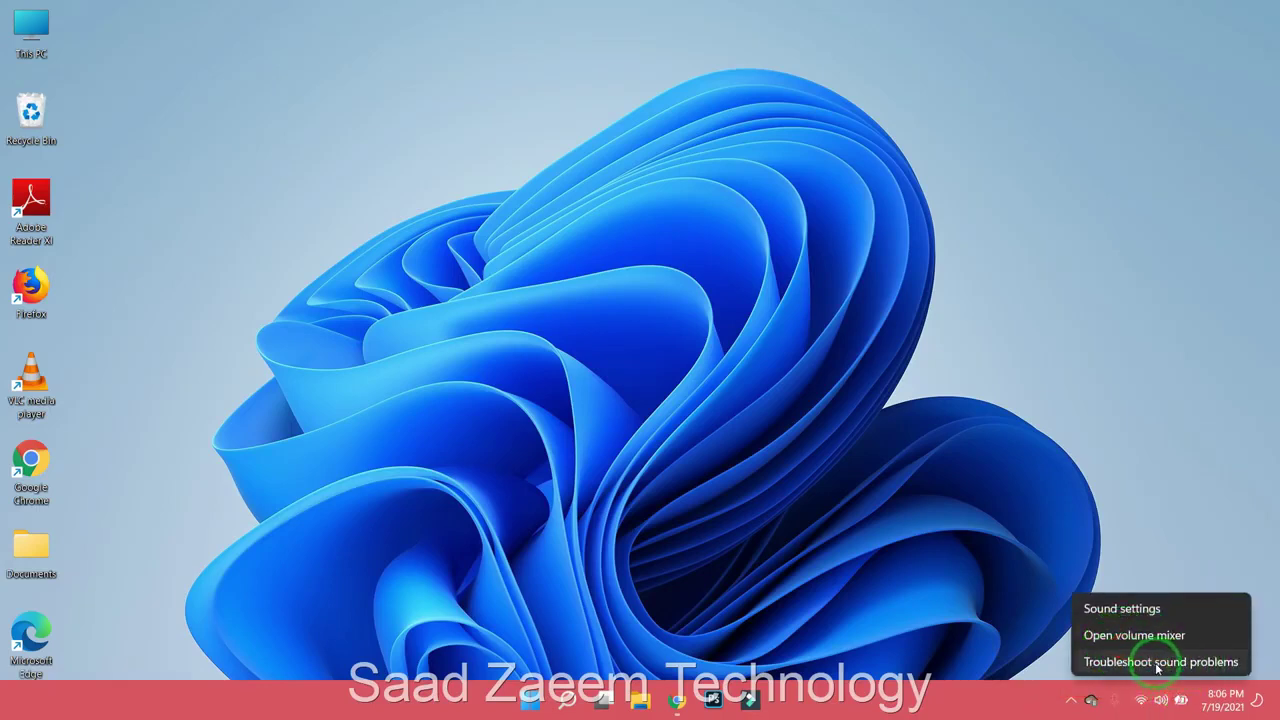
left_click(1181, 662)
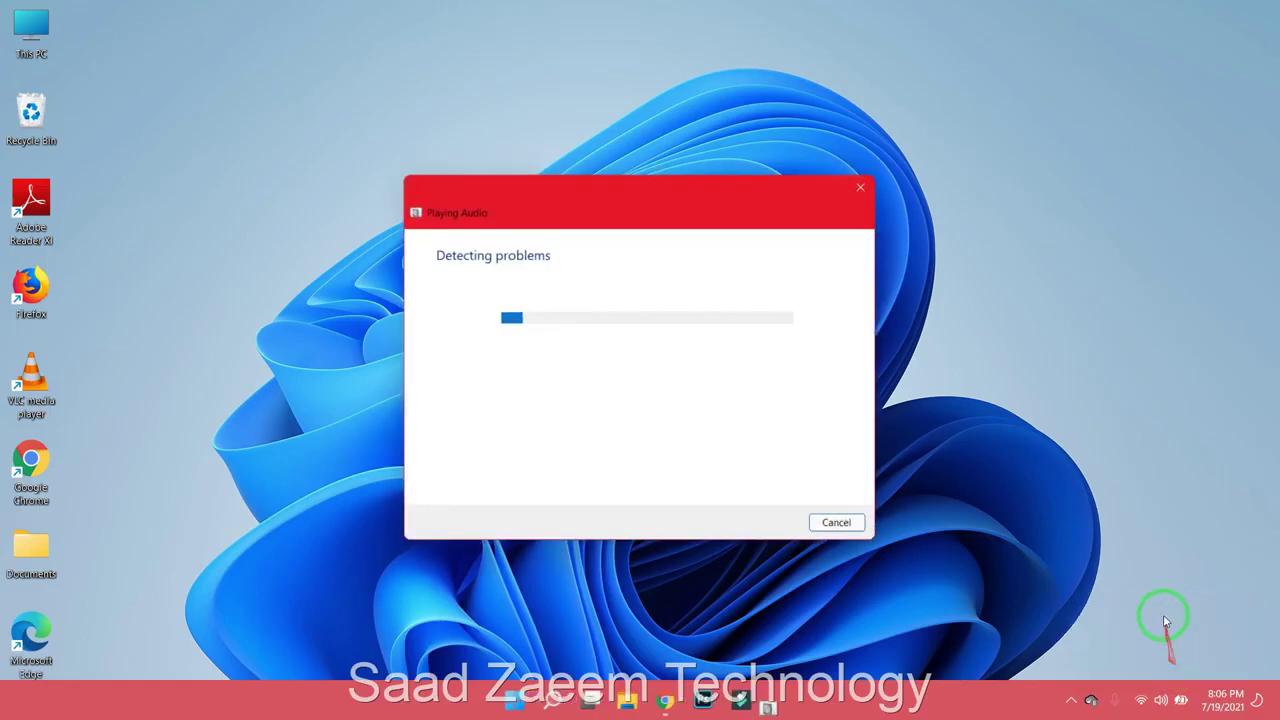
left_click_drag(670, 187, 683, 143)
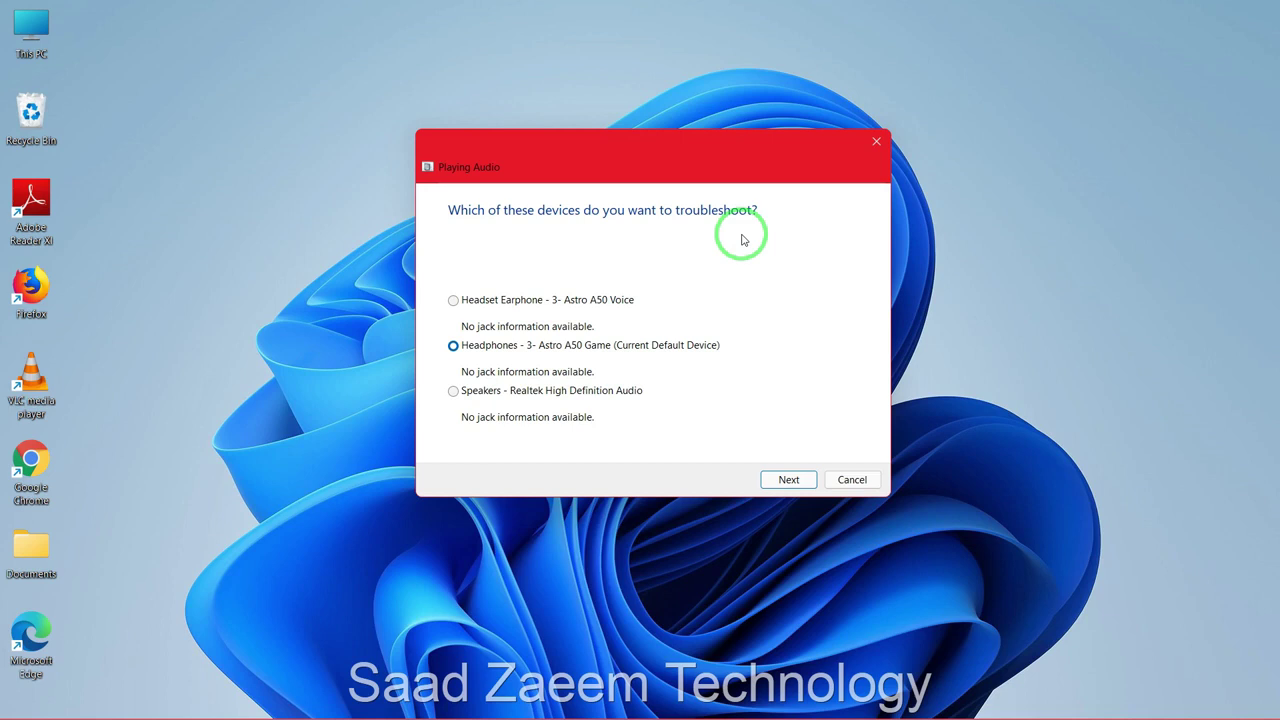
left_click(853, 480)
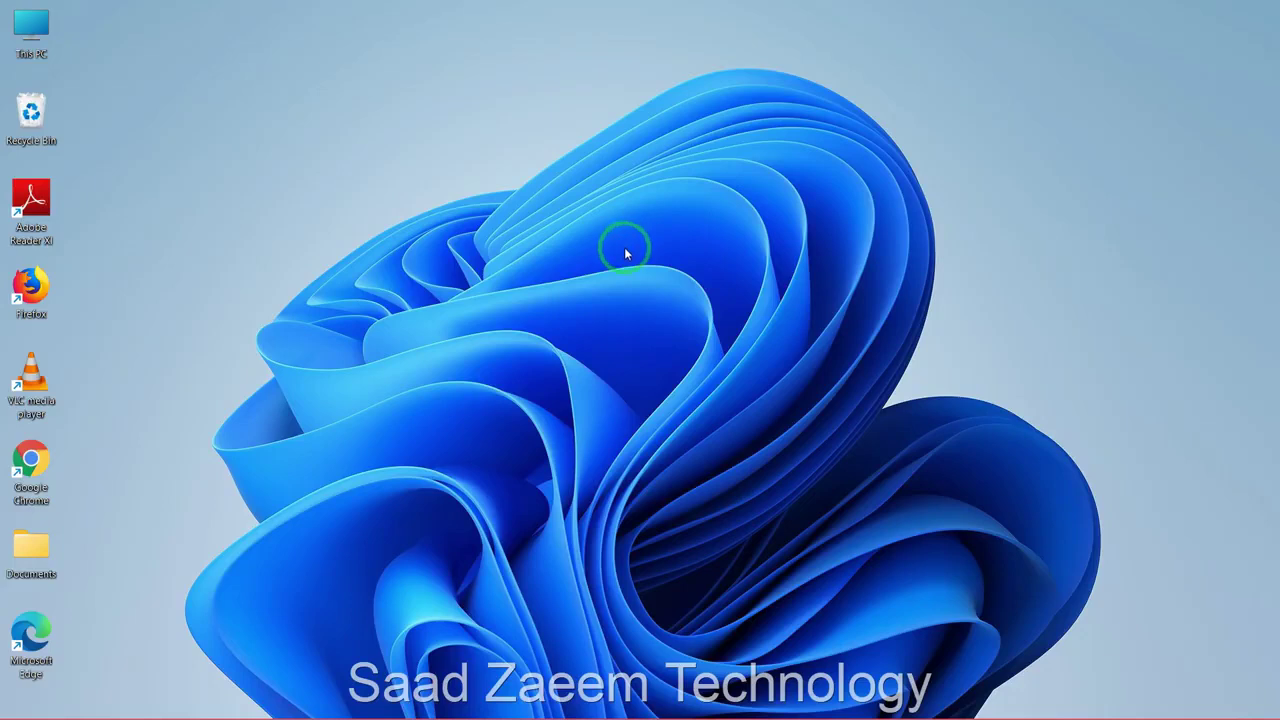
Step: Search for 'Device', open Device Manager and move its window into place
left_click(565, 702)
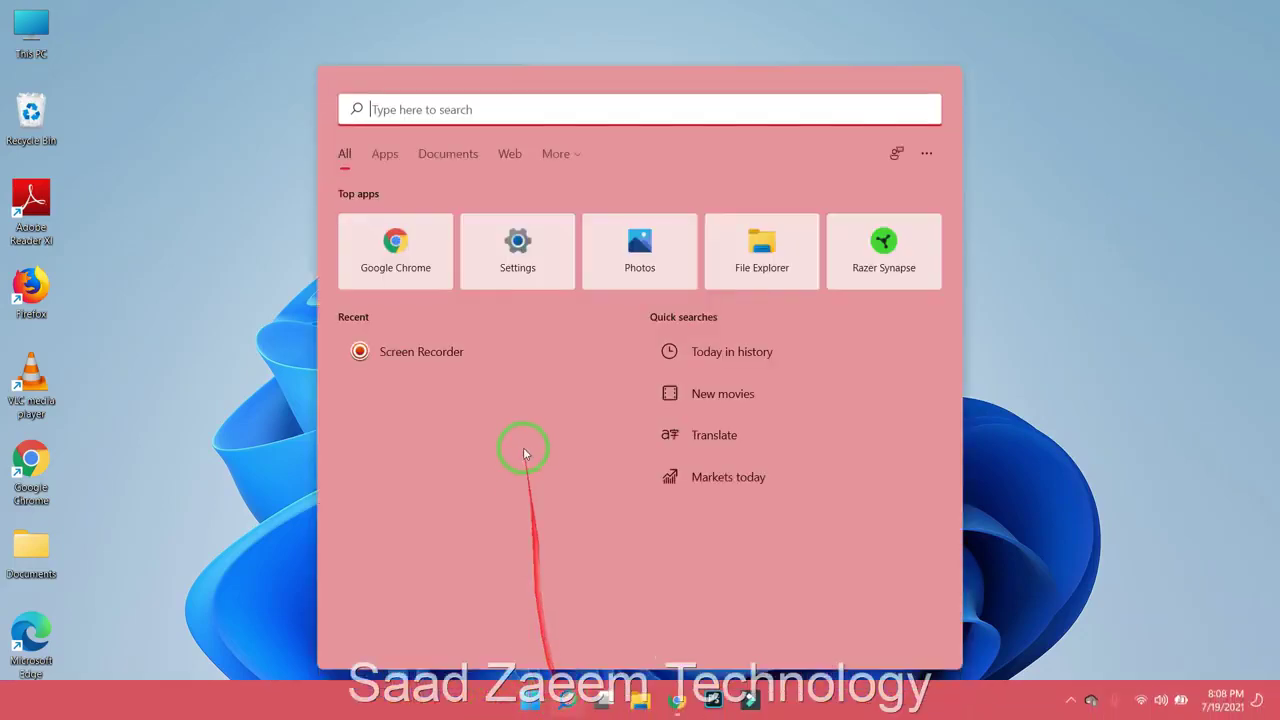
type("t")
key("BackSpace")
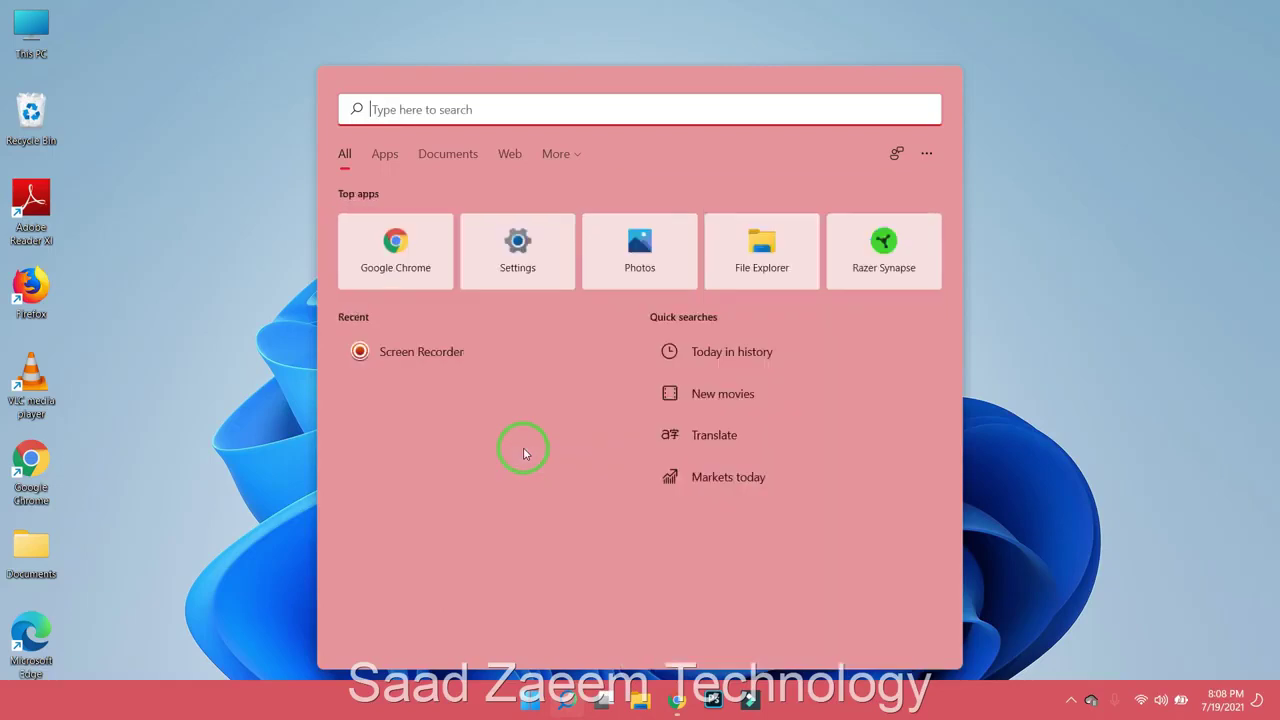
type("Device")
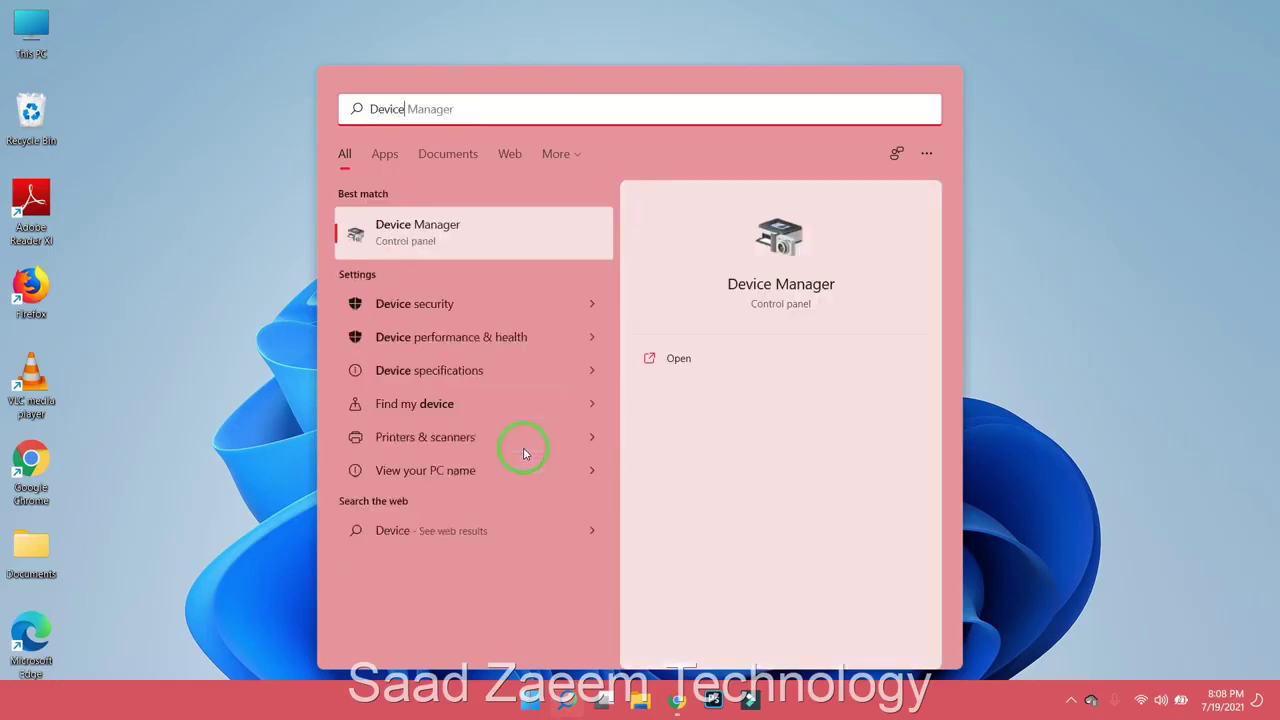
left_click(487, 240)
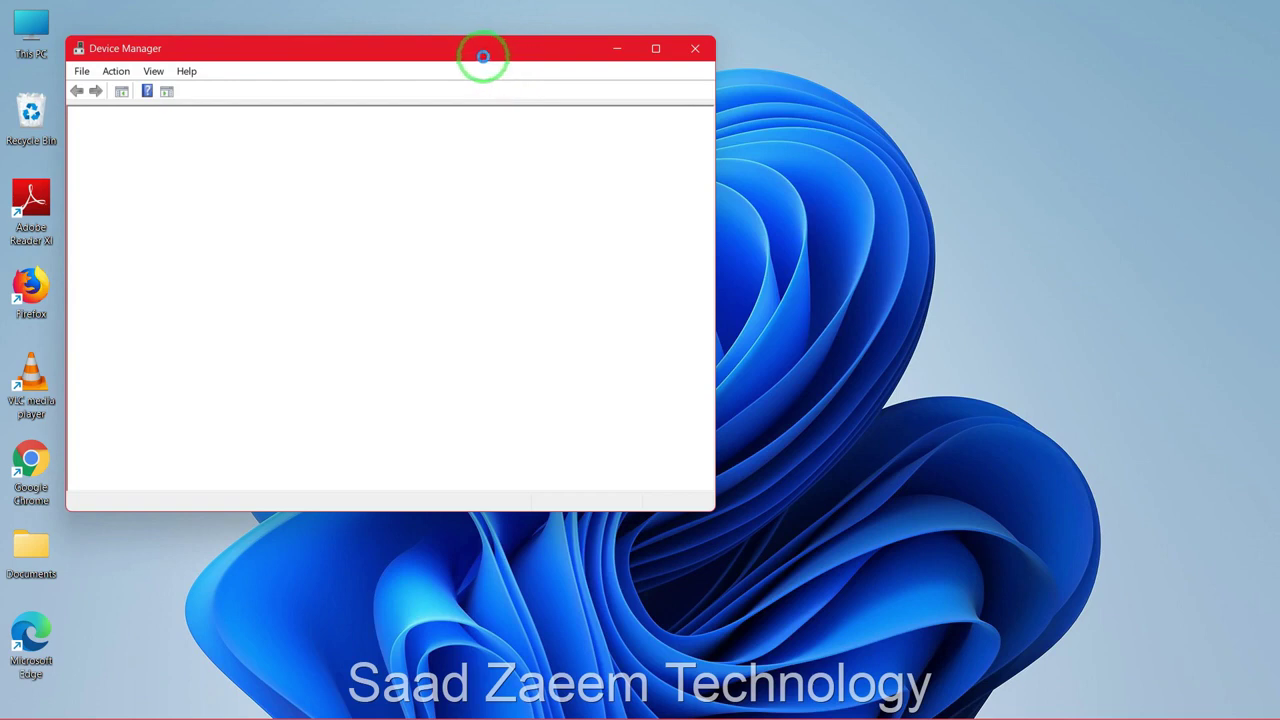
left_click_drag(483, 56, 627, 36)
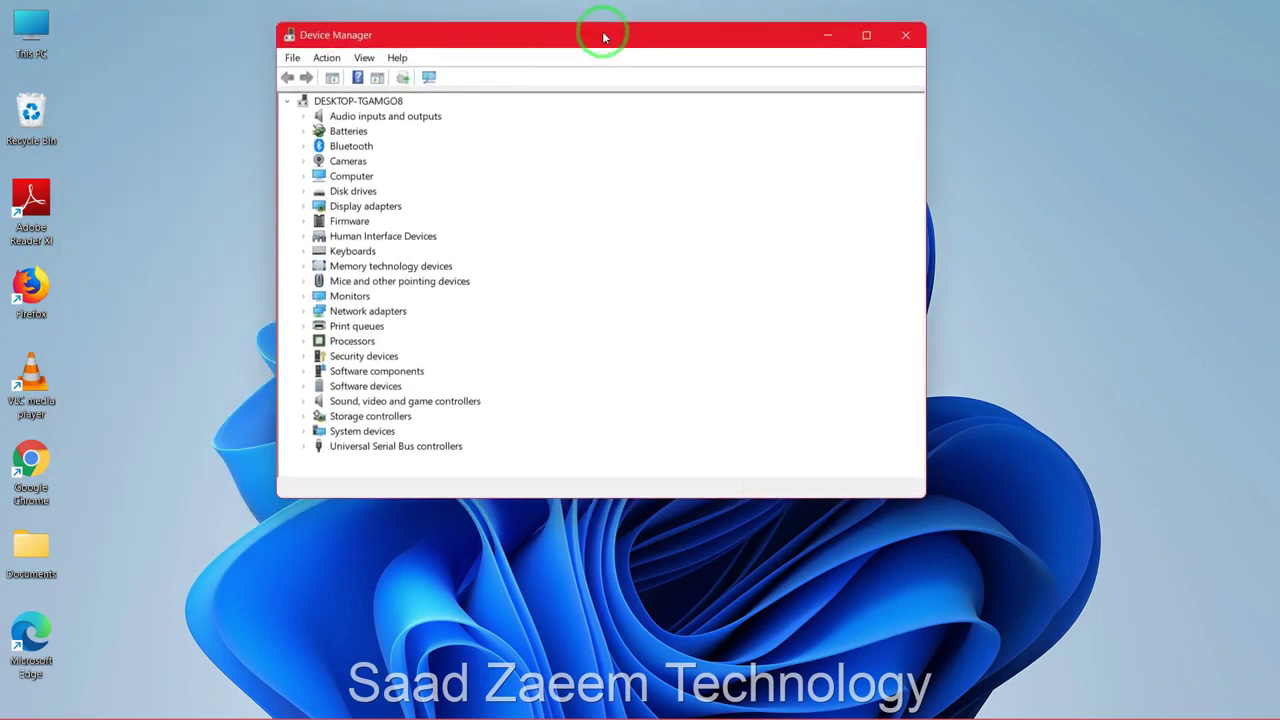
Step: Expand Sound, video and game controllers and open the Realtek High Definition Audio Properties
left_click(305, 402)
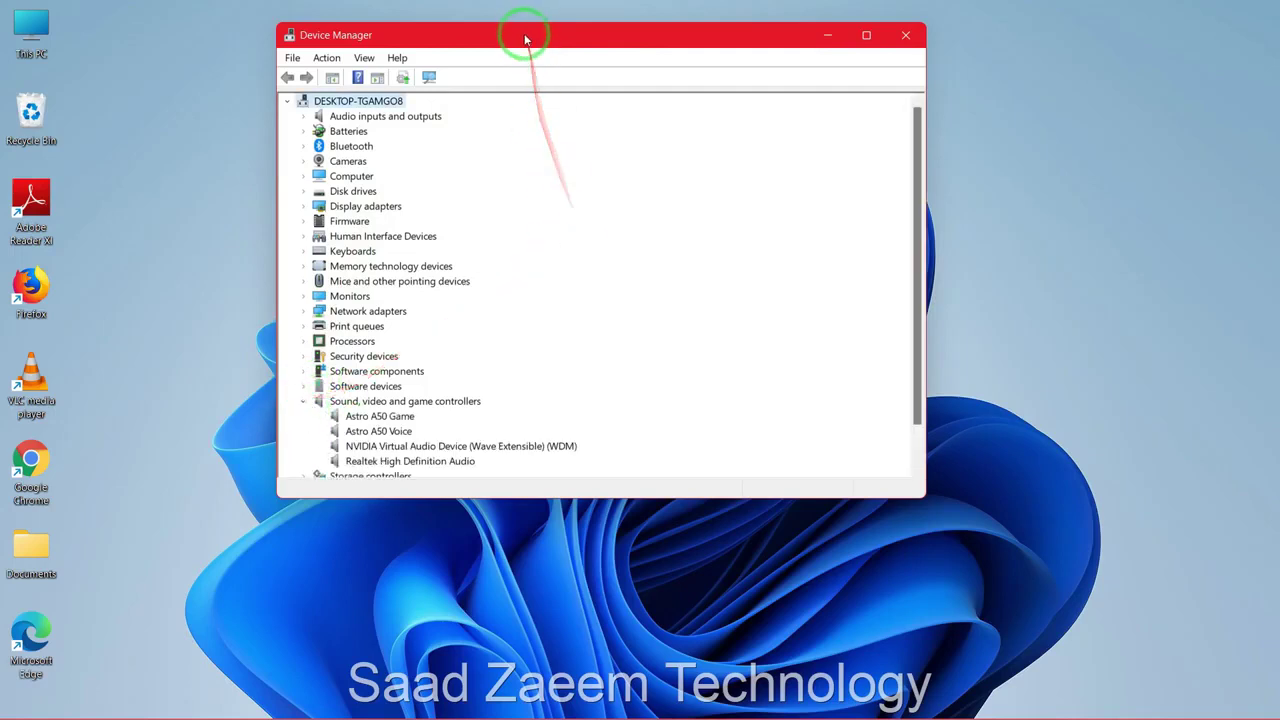
left_click_drag(525, 42, 525, 24)
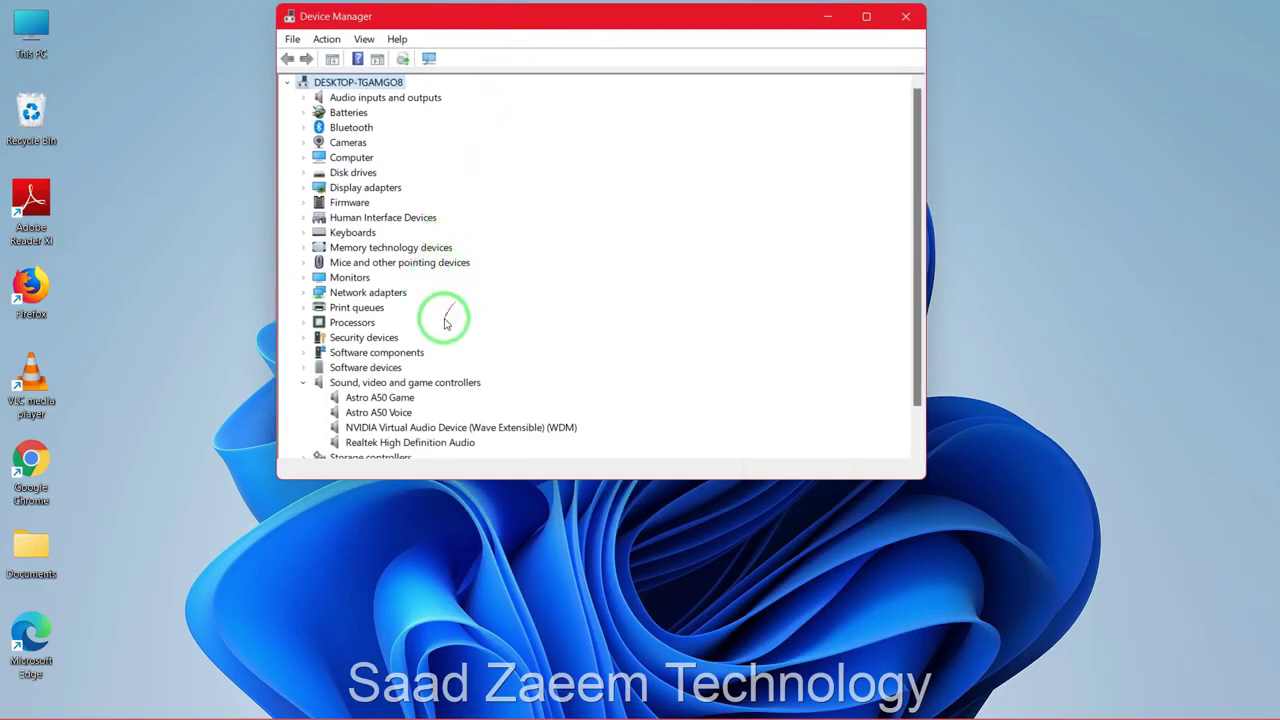
left_click(383, 446)
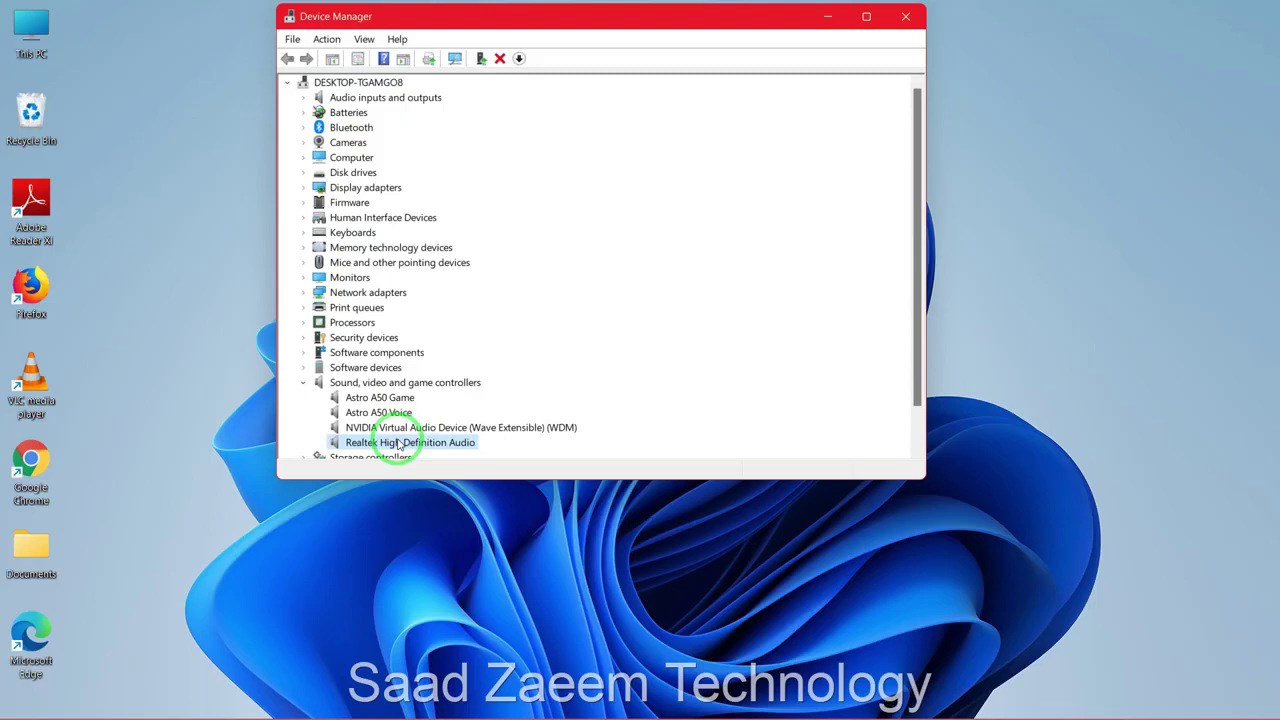
right_click(401, 444)
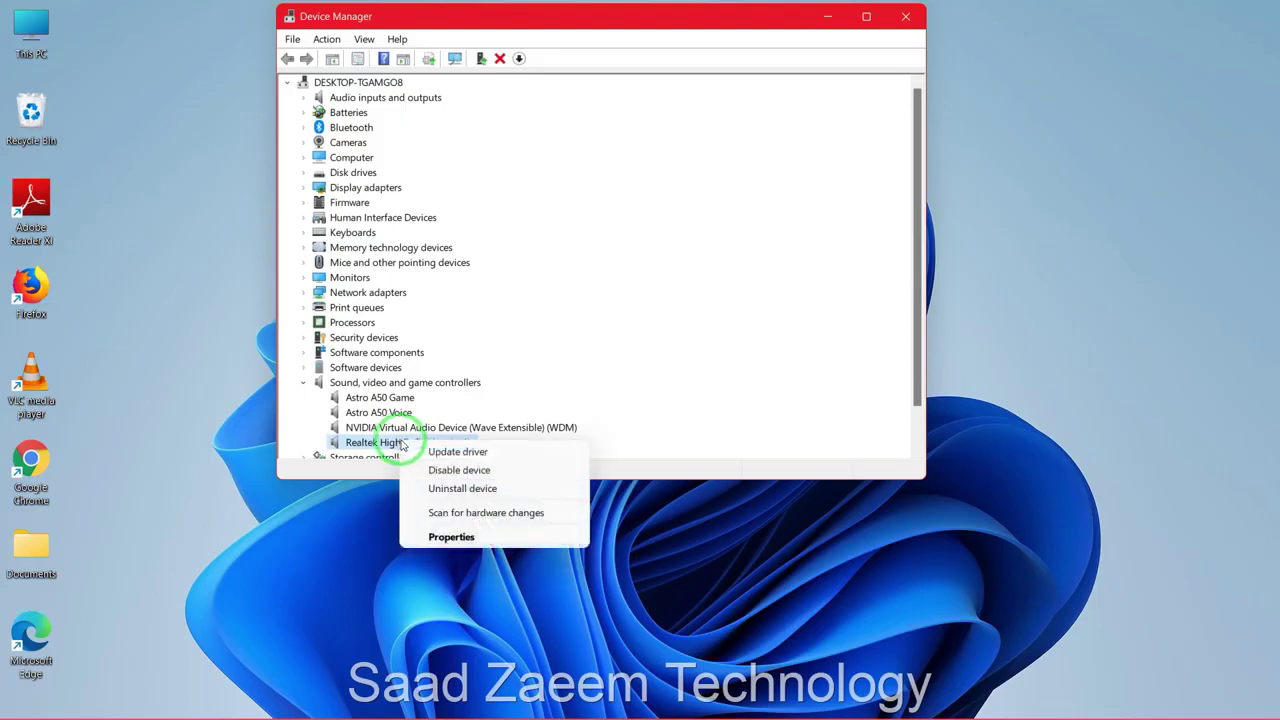
left_click(451, 536)
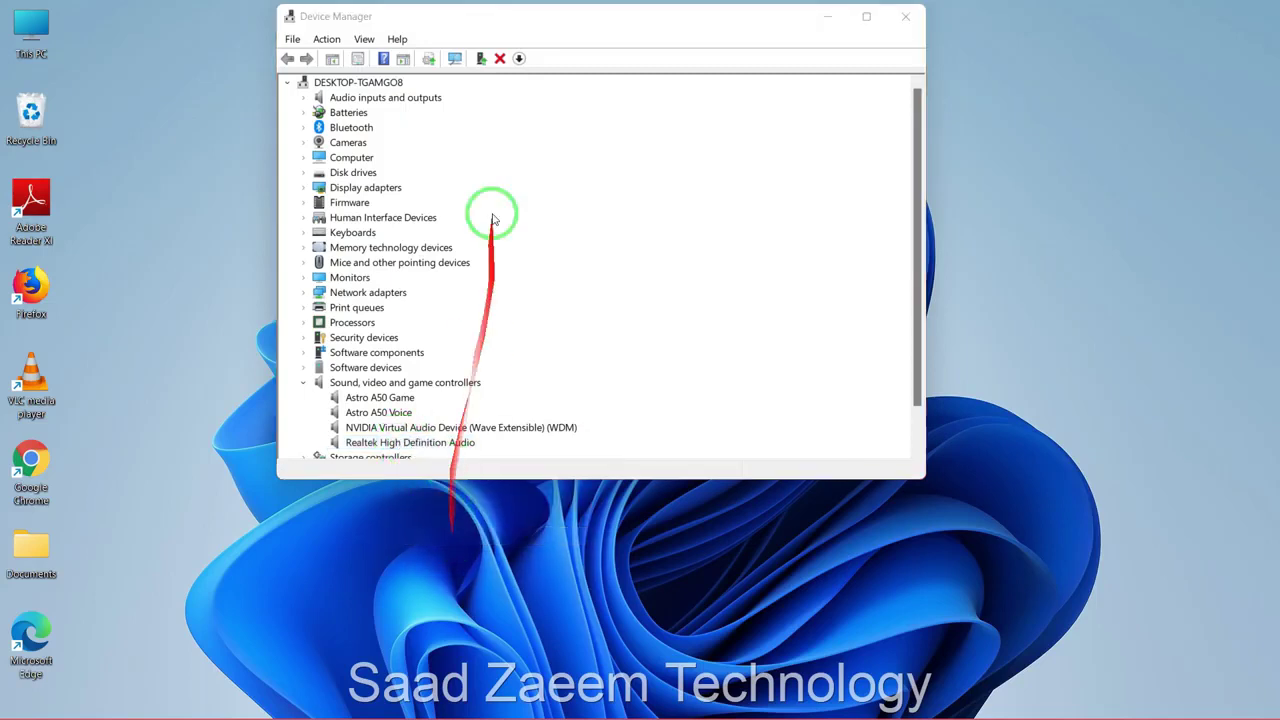
left_click_drag(480, 60, 538, 42)
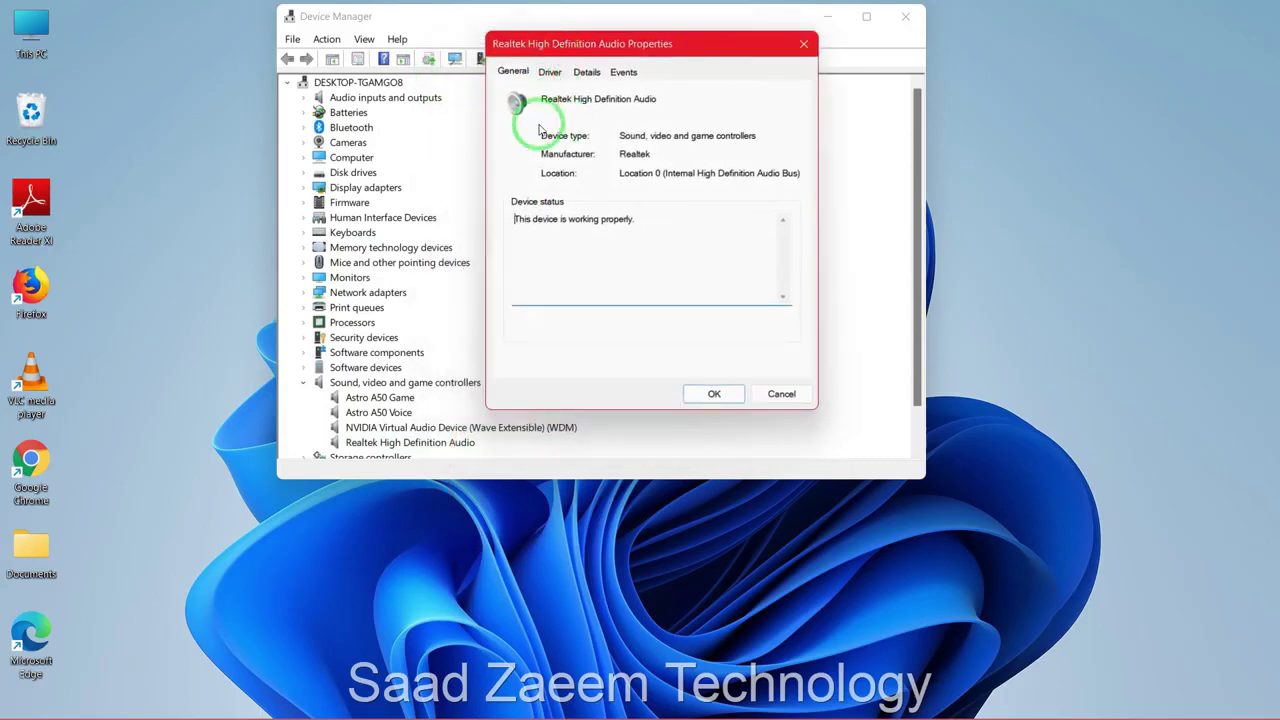
Step: From the Realtek Driver tab, launch Update Driver and choose Browse my computer for drivers
left_click(553, 74)
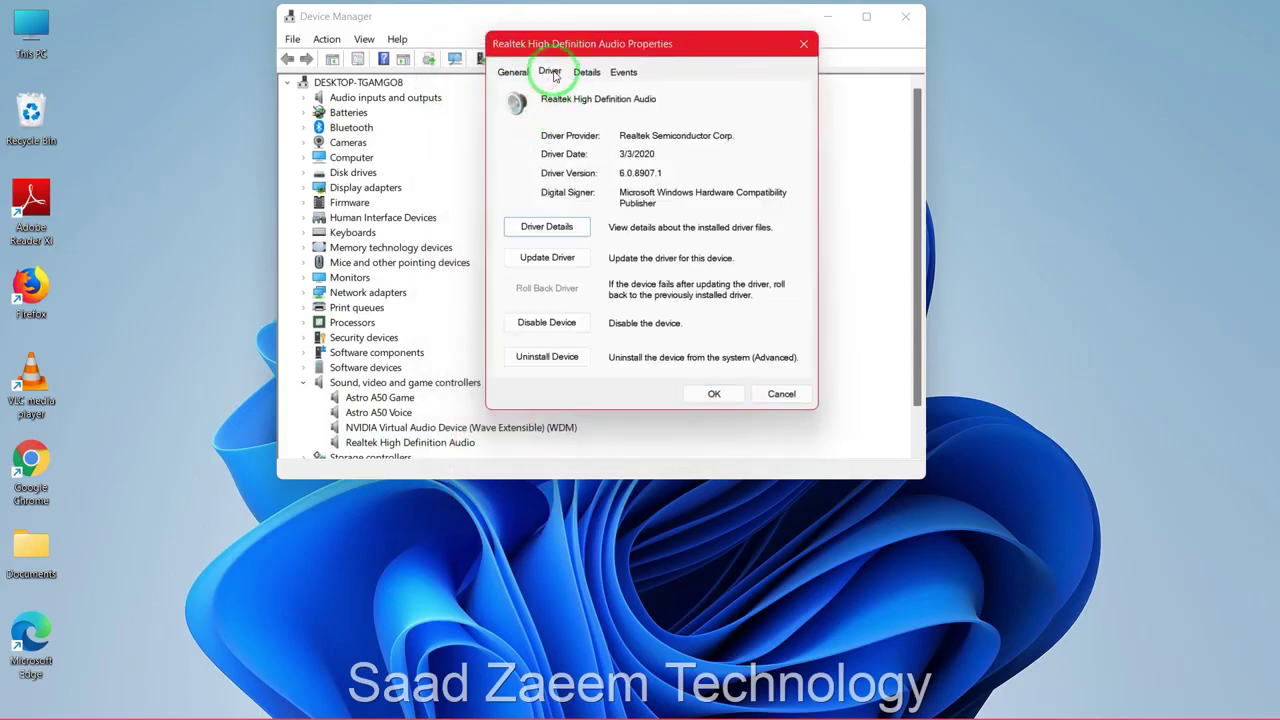
left_click(540, 257)
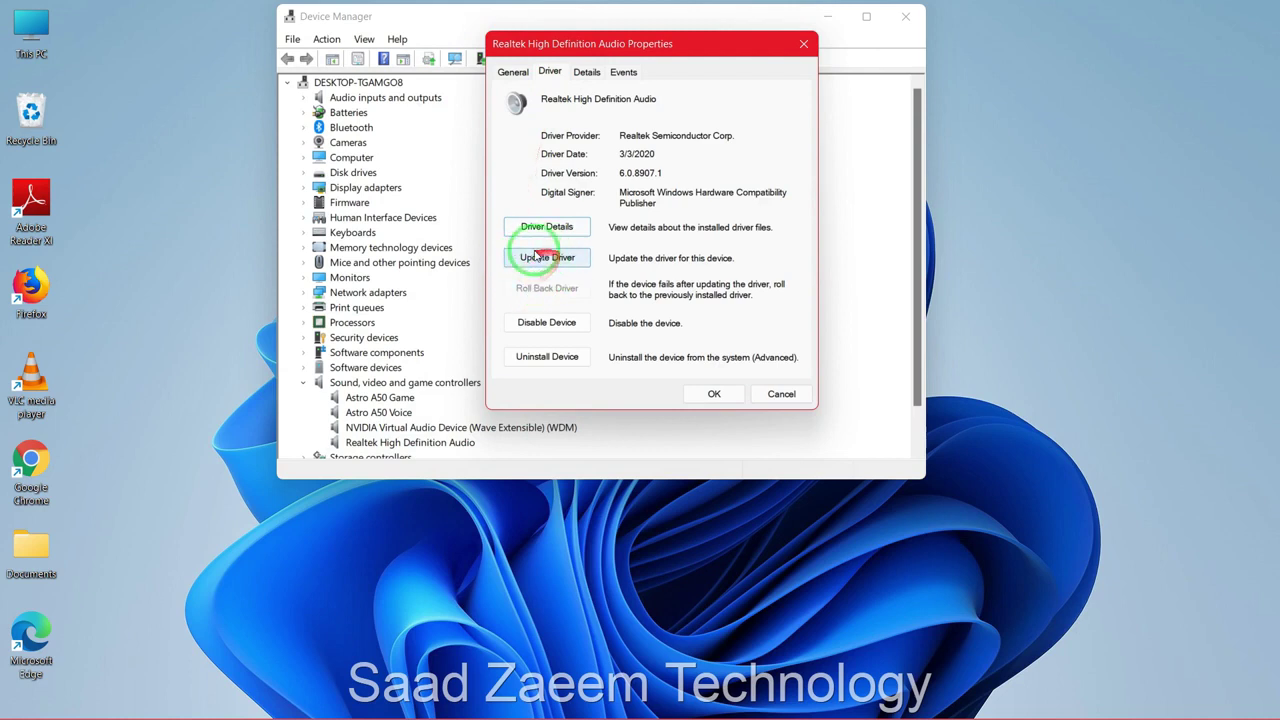
left_click_drag(535, 43, 880, 39)
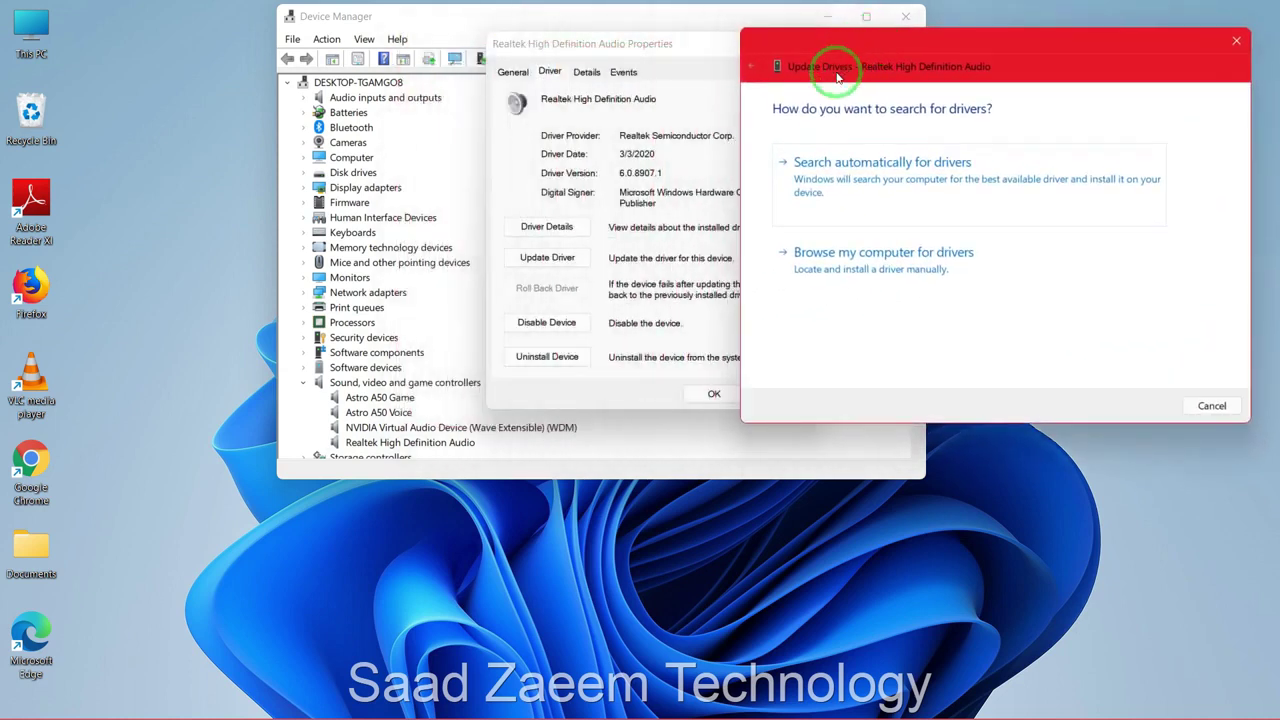
left_click(890, 268)
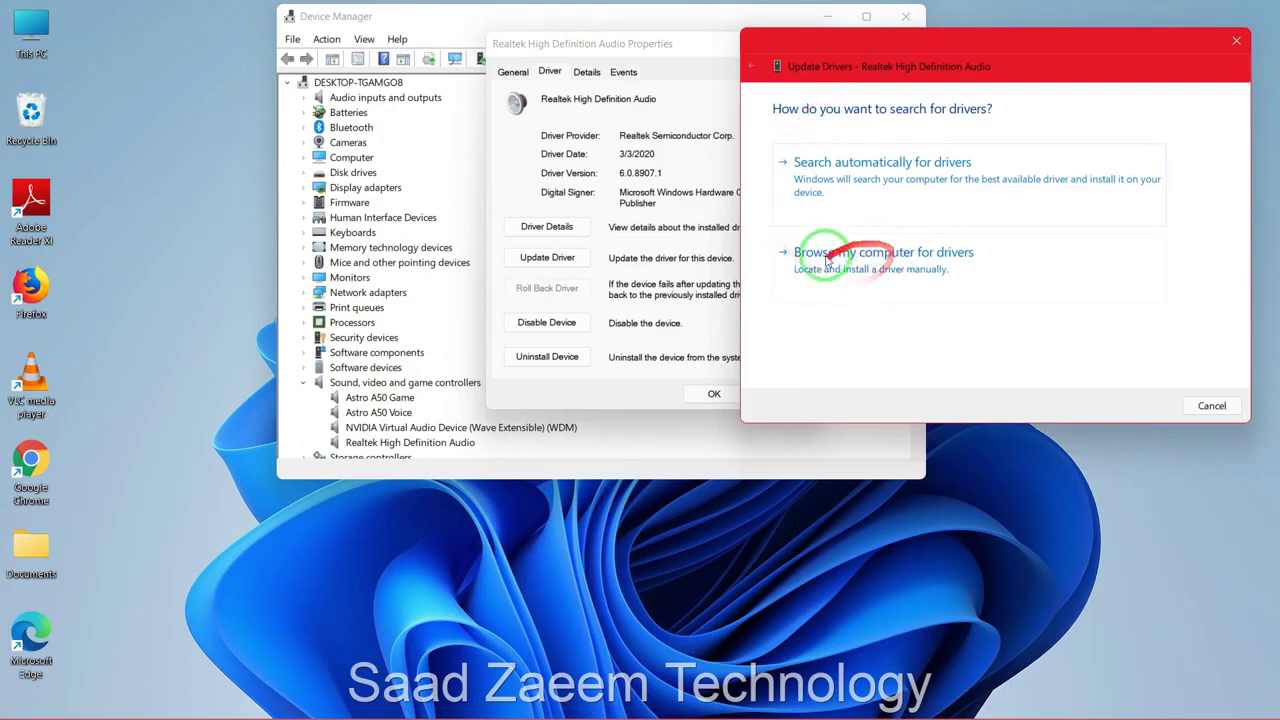
left_click(940, 268)
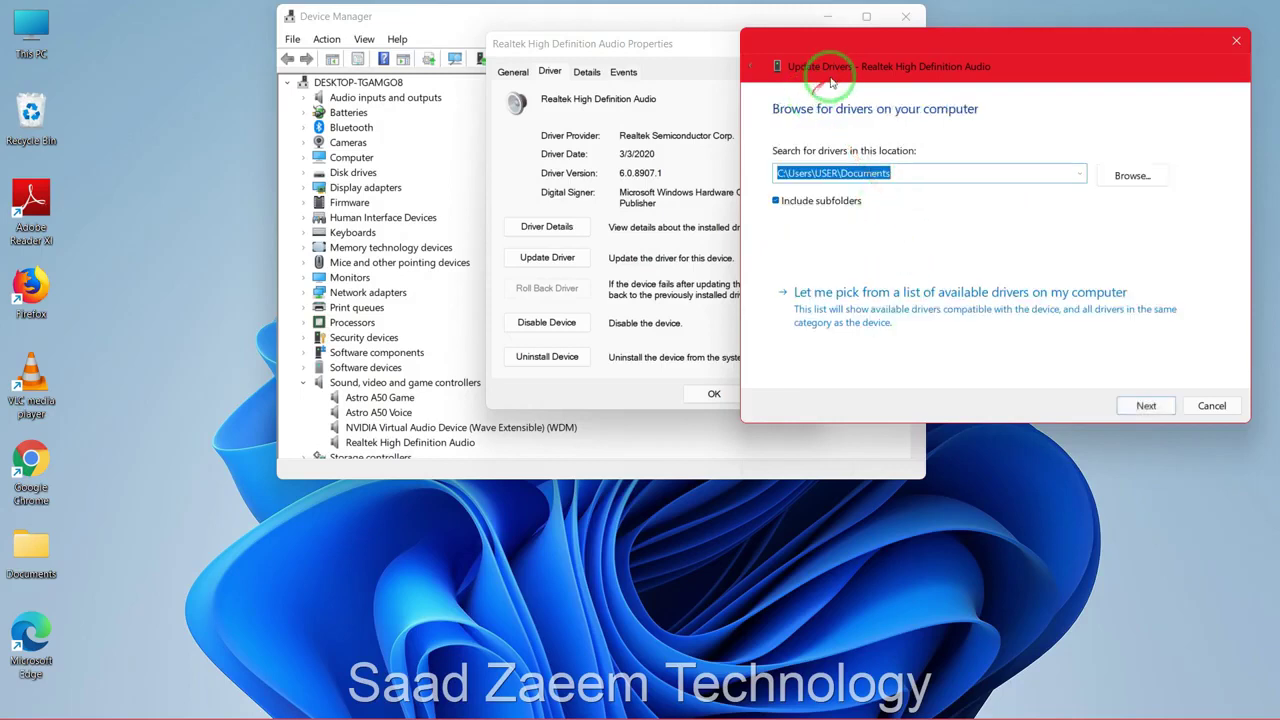
left_click(904, 174)
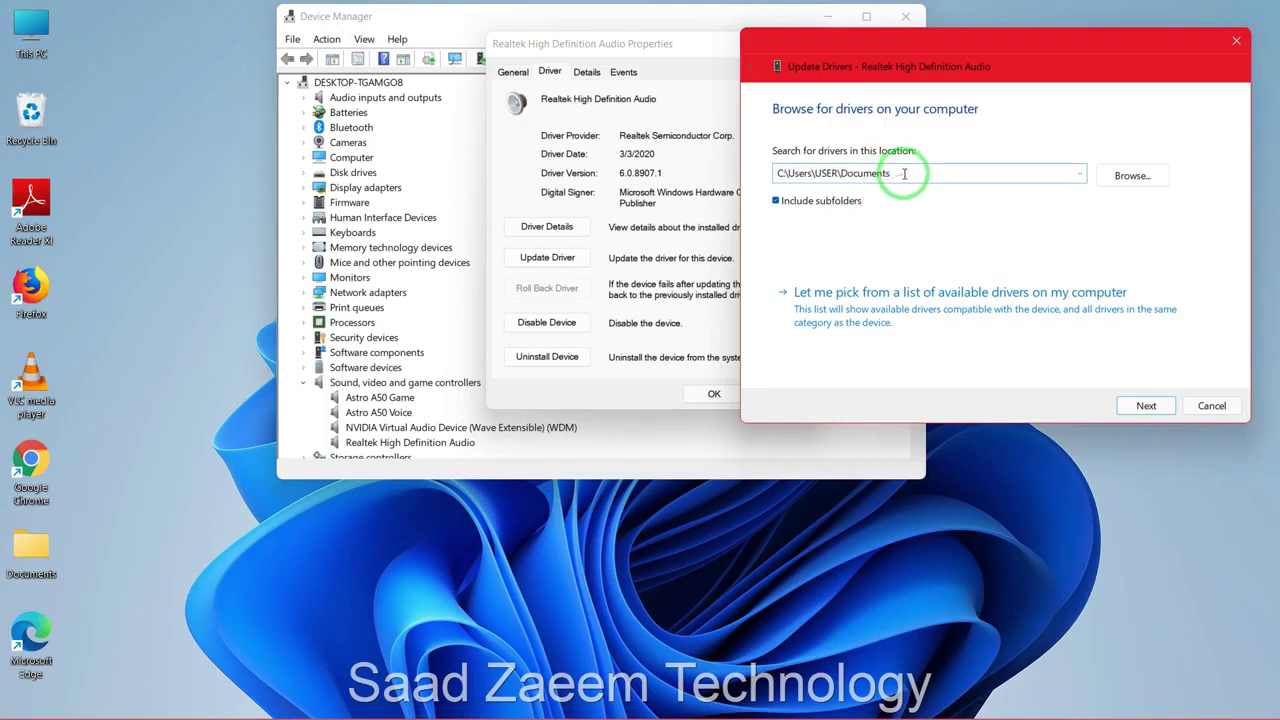
left_click_drag(900, 174, 783, 174)
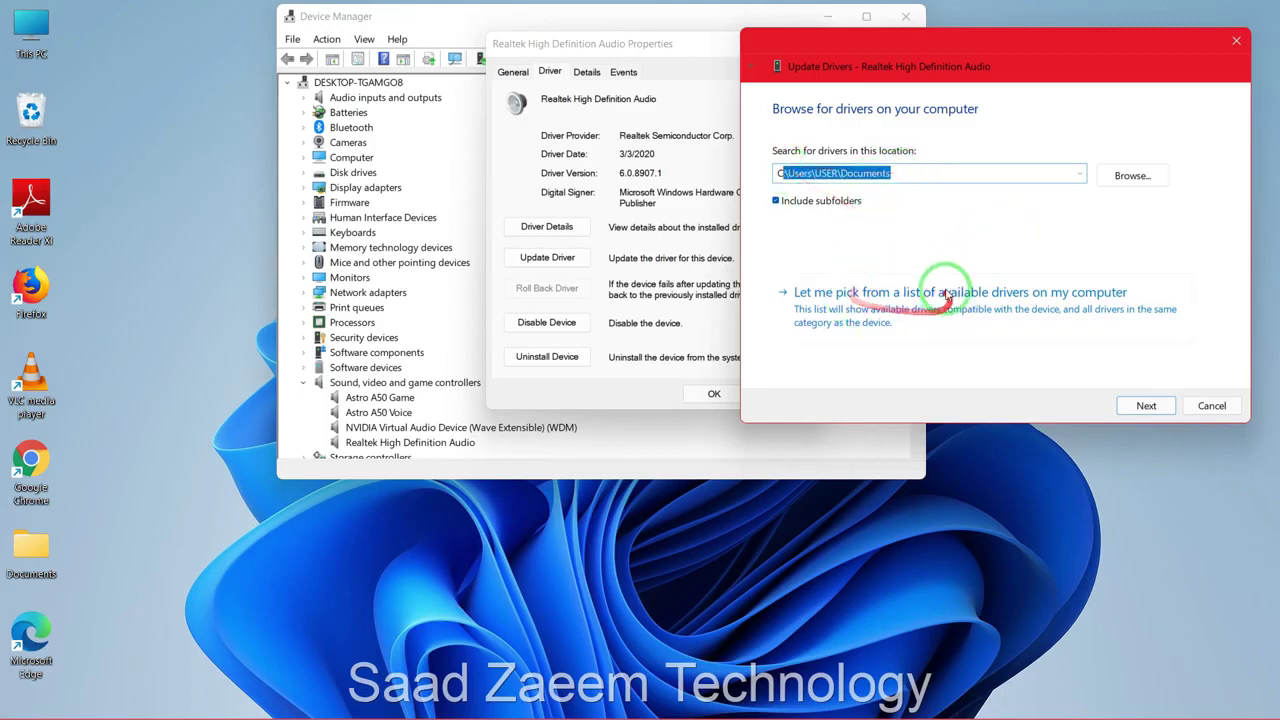
Step: Choose the generic High Definition Audio Device driver and accept the compatibility warning to install it
left_click(1074, 304)
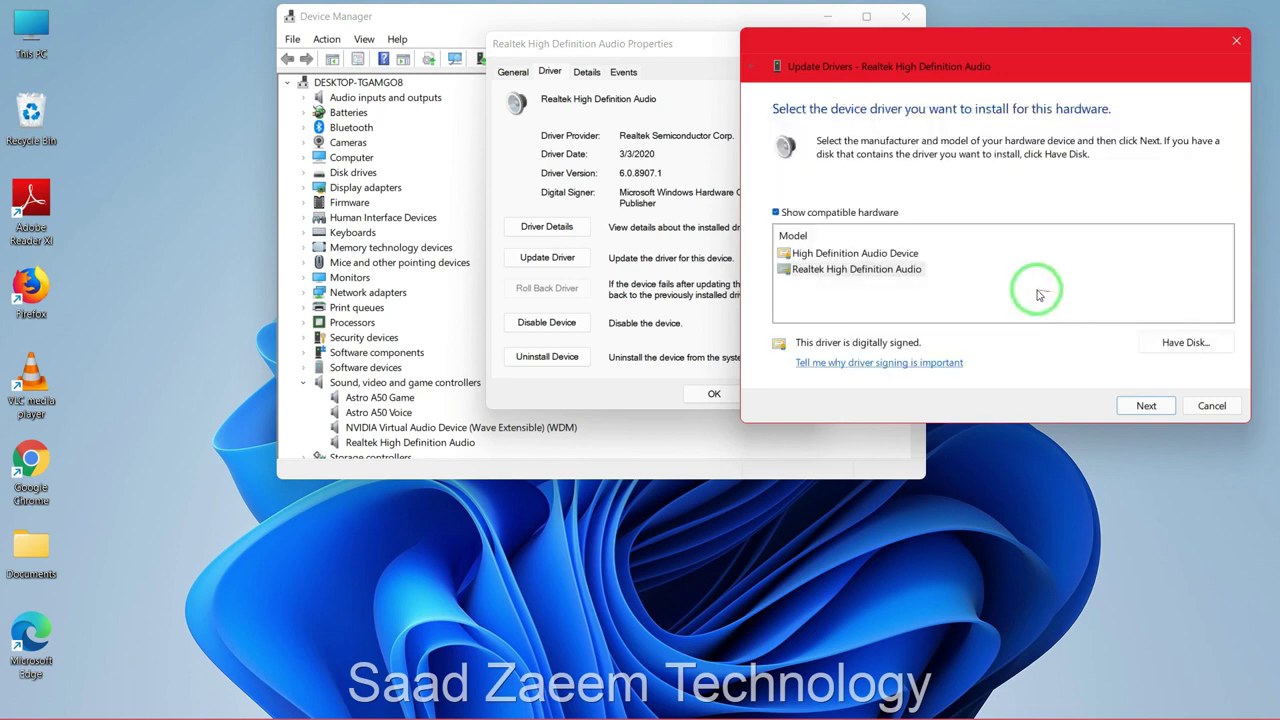
left_click(873, 256)
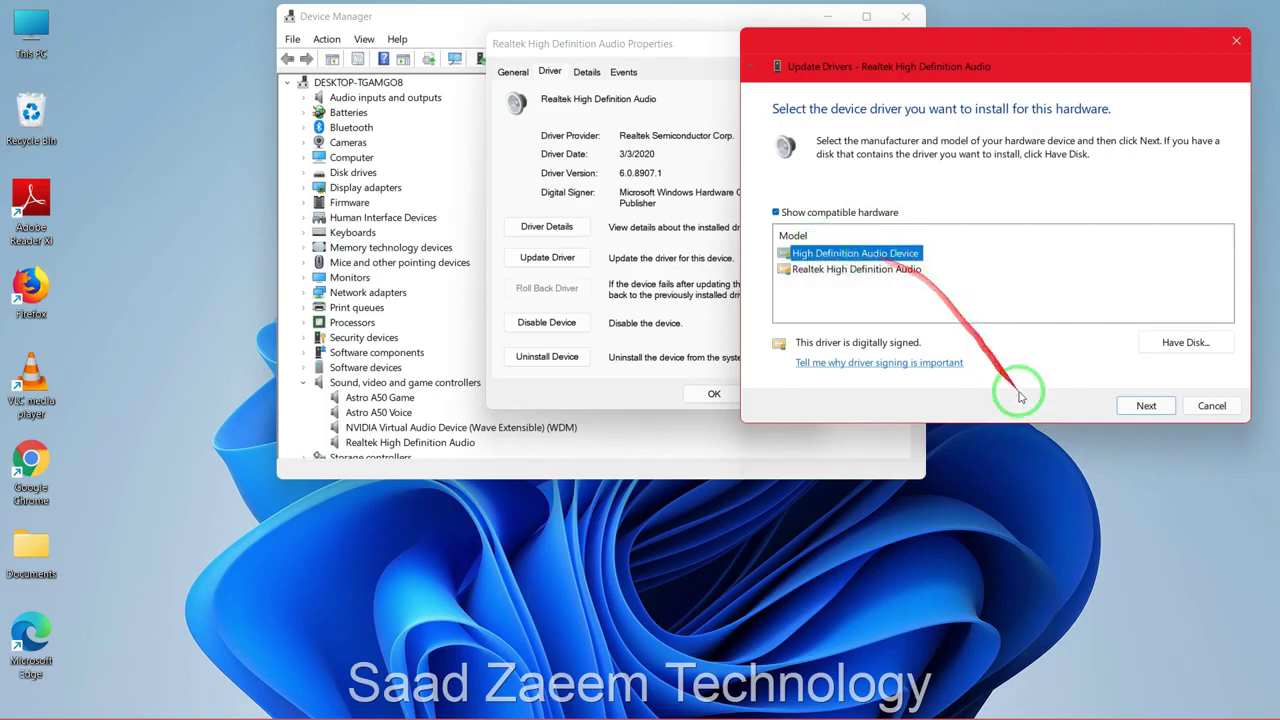
left_click(1148, 406)
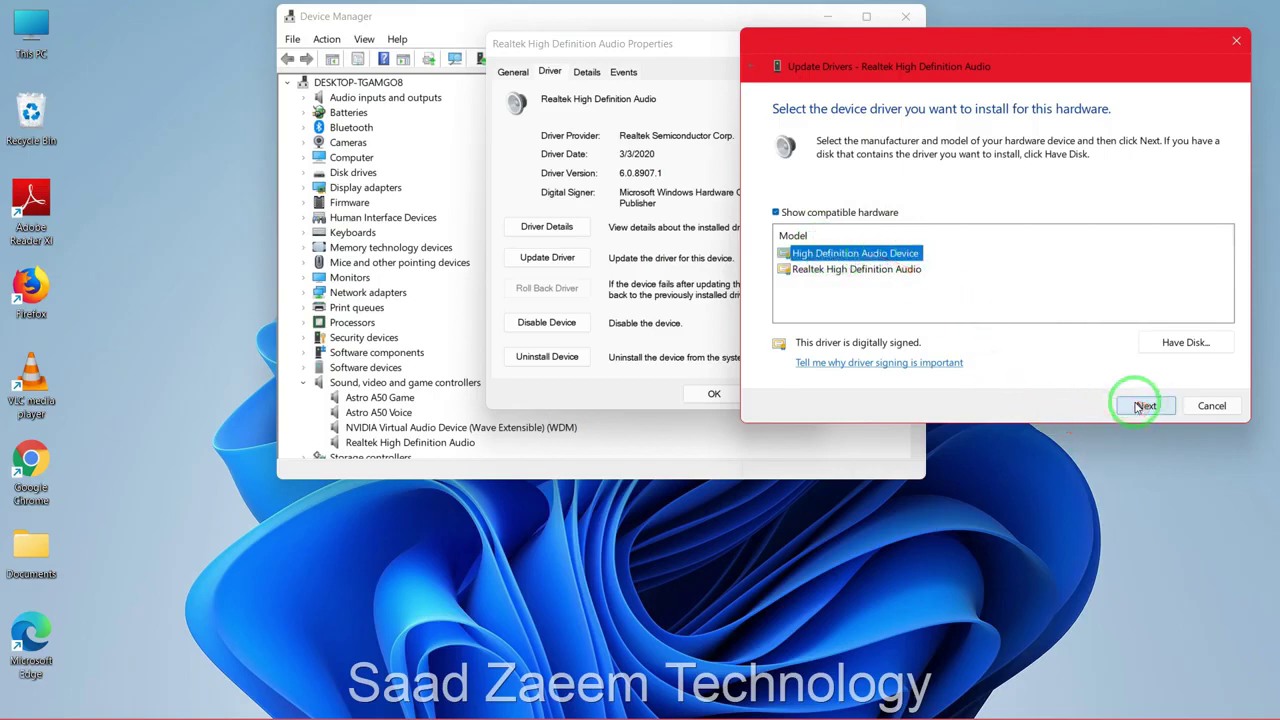
left_click_drag(780, 355, 1057, 101)
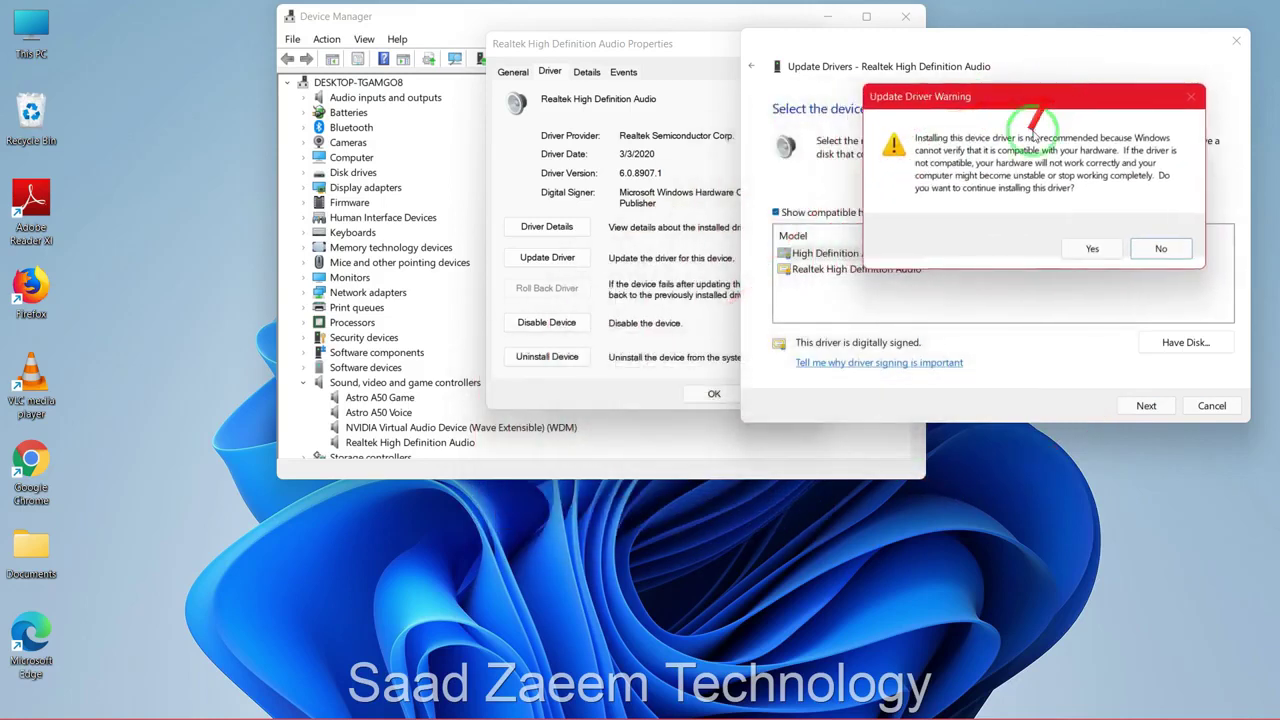
left_click(1085, 248)
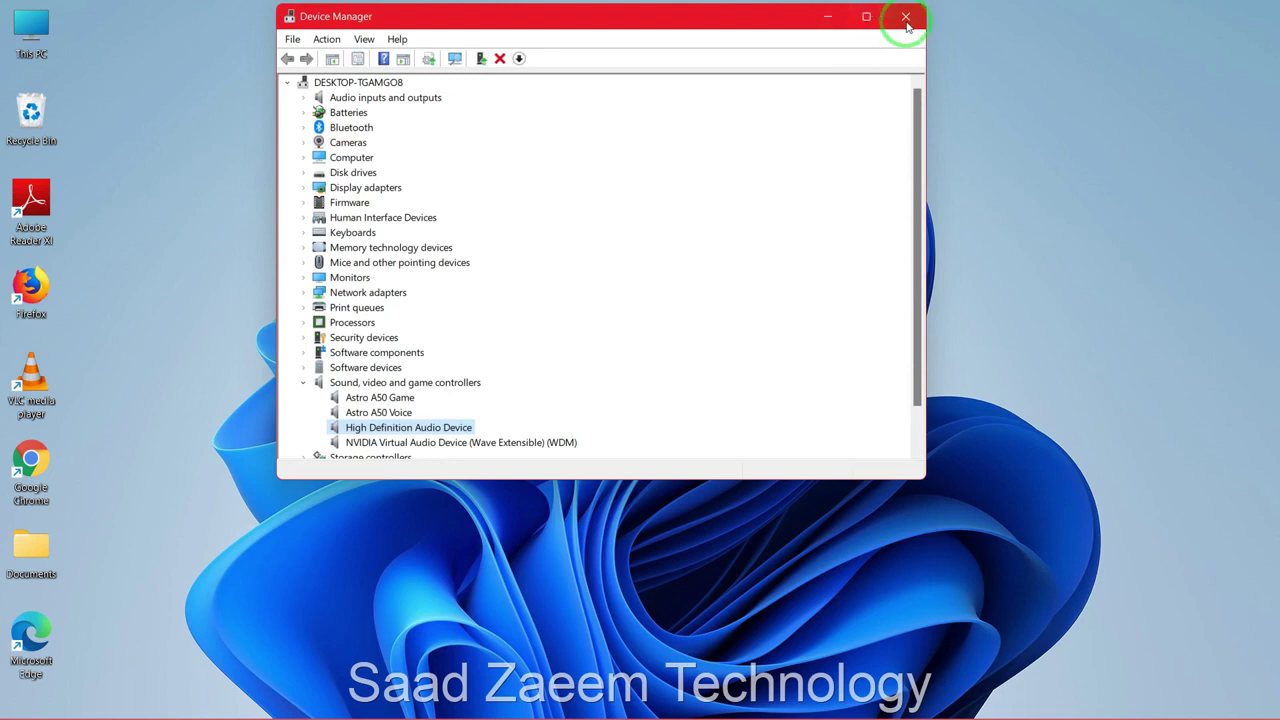
Step: Close Device Manager and reopen it through a search for 'Device'
left_click(906, 18)
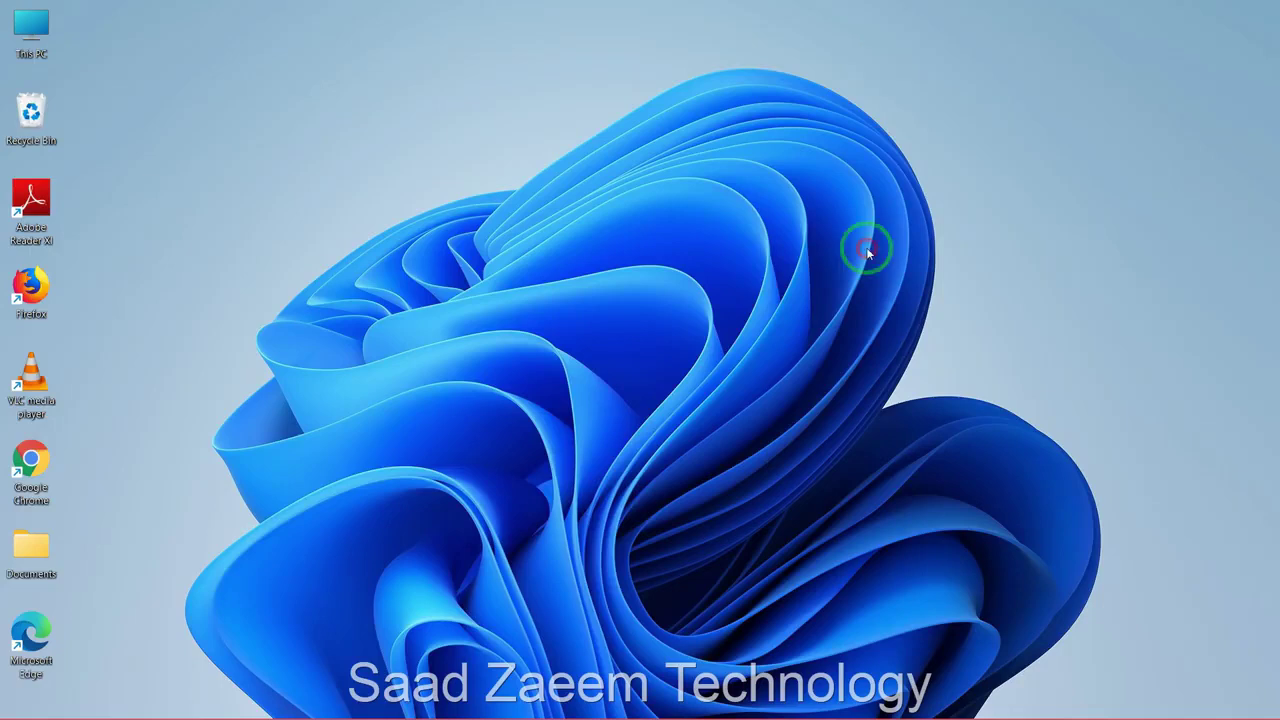
mouse_move(758, 715)
left_click(580, 704)
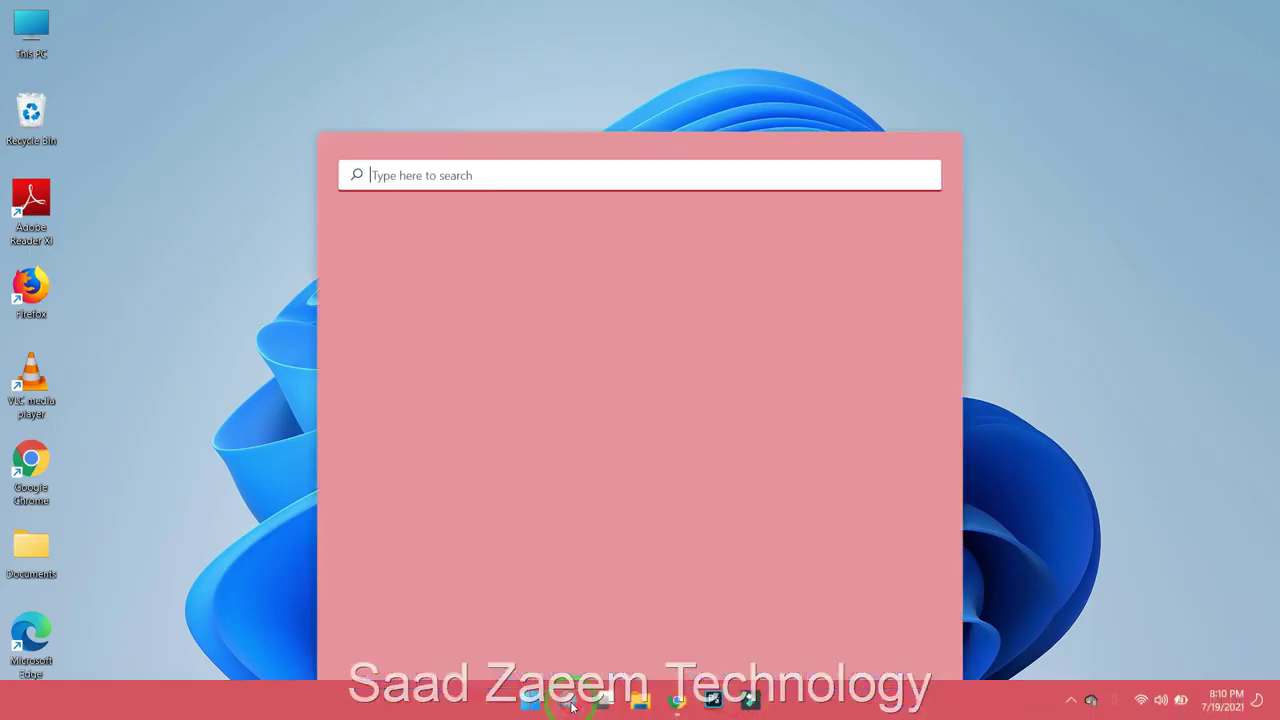
type("Device")
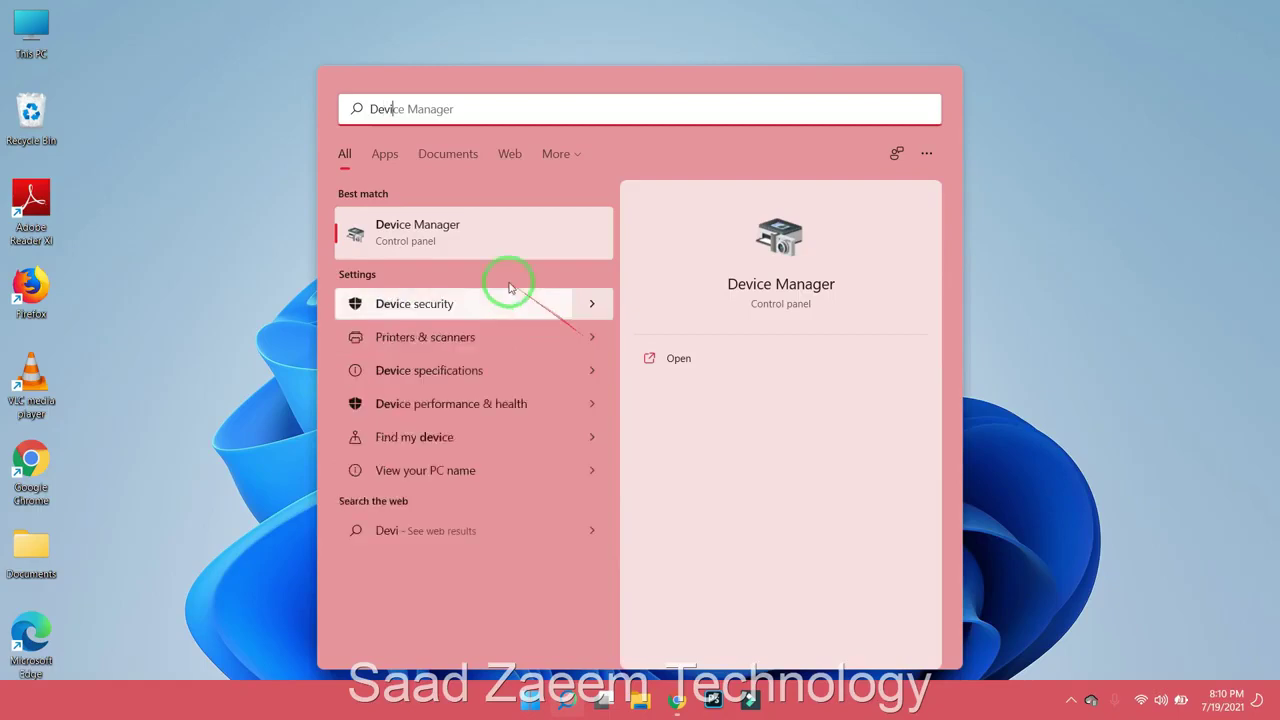
left_click(455, 228)
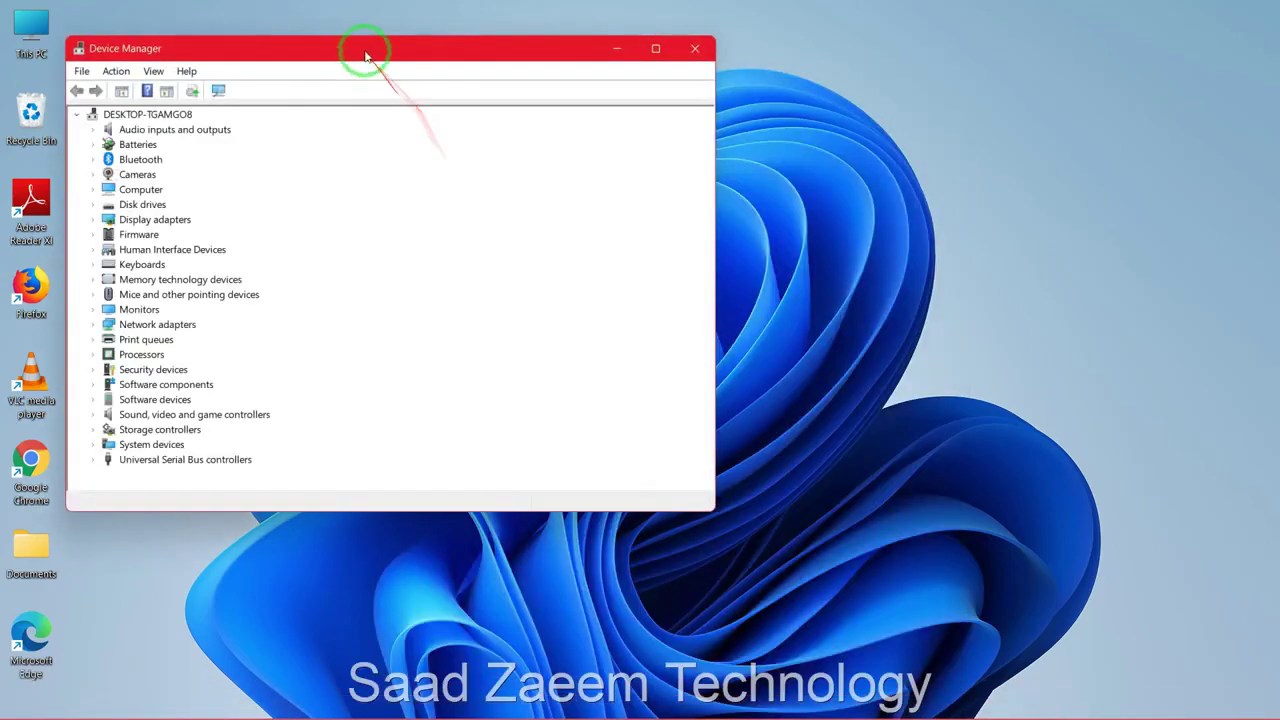
left_click_drag(366, 49, 585, 33)
Step: Confirm High Definition Audio Device under Sound, video and game controllers, then close Device Manager and show Start
left_click(340, 398)
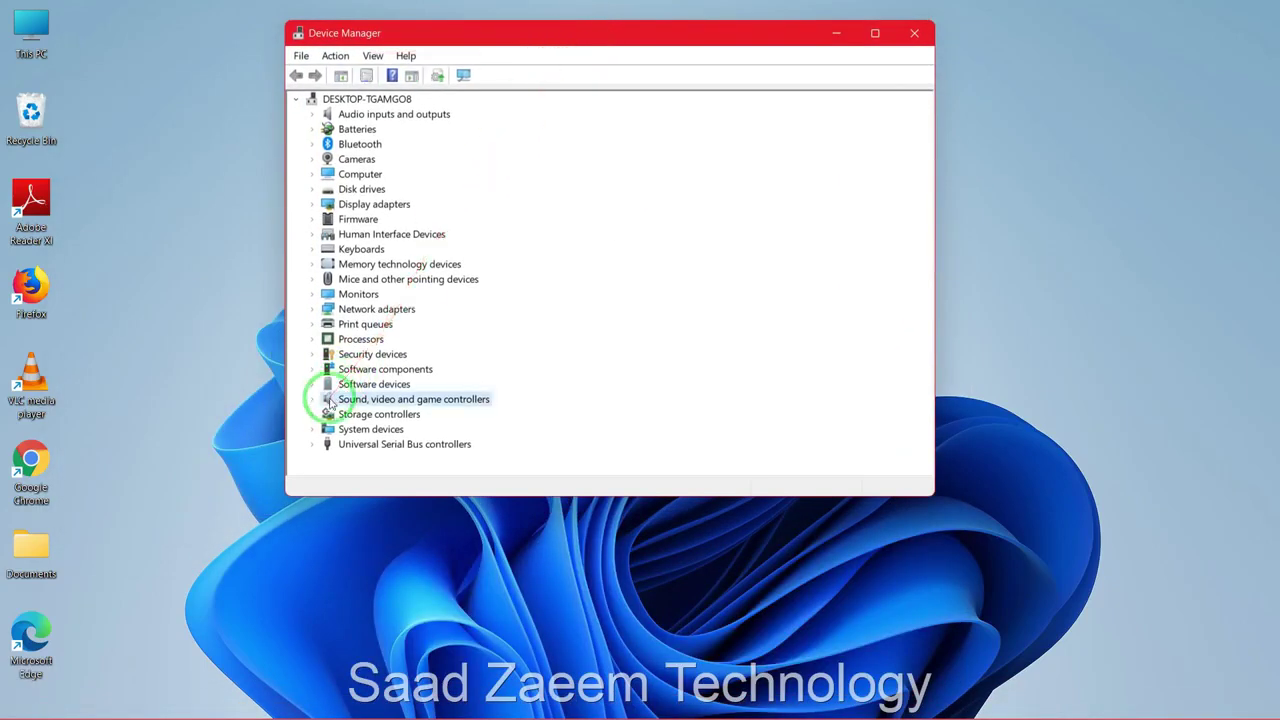
left_click(311, 399)
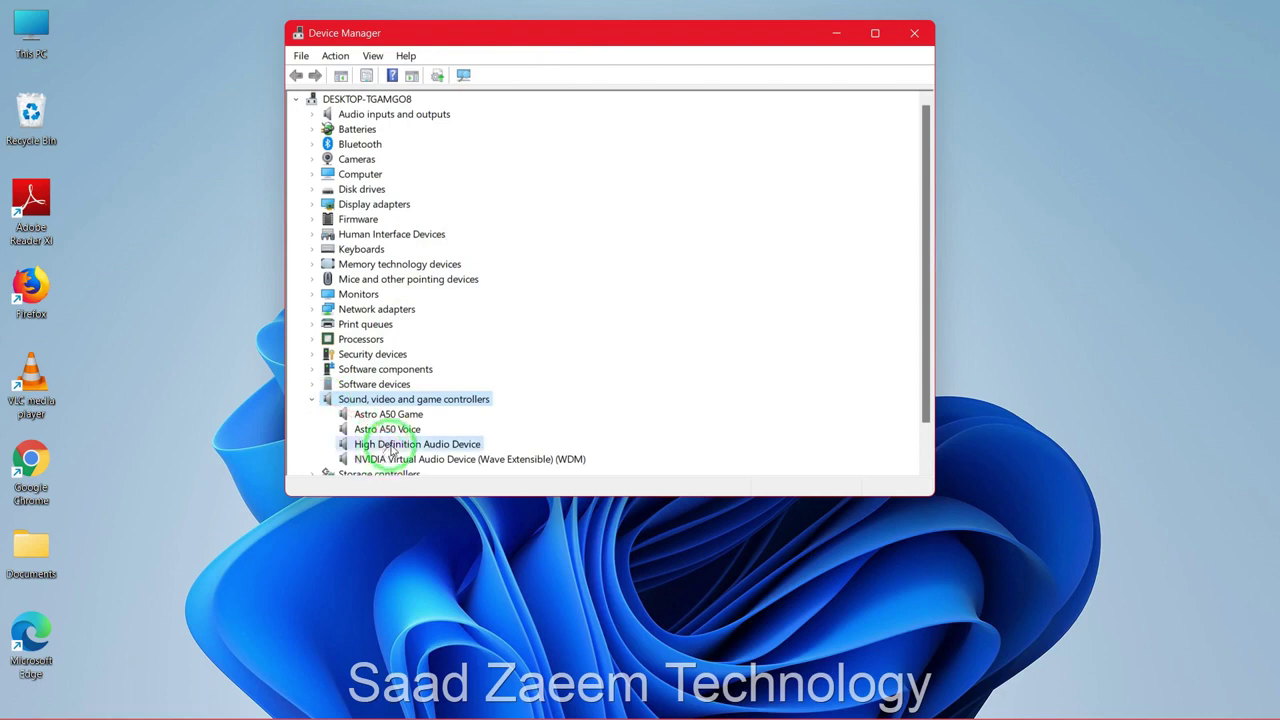
right_click(390, 446)
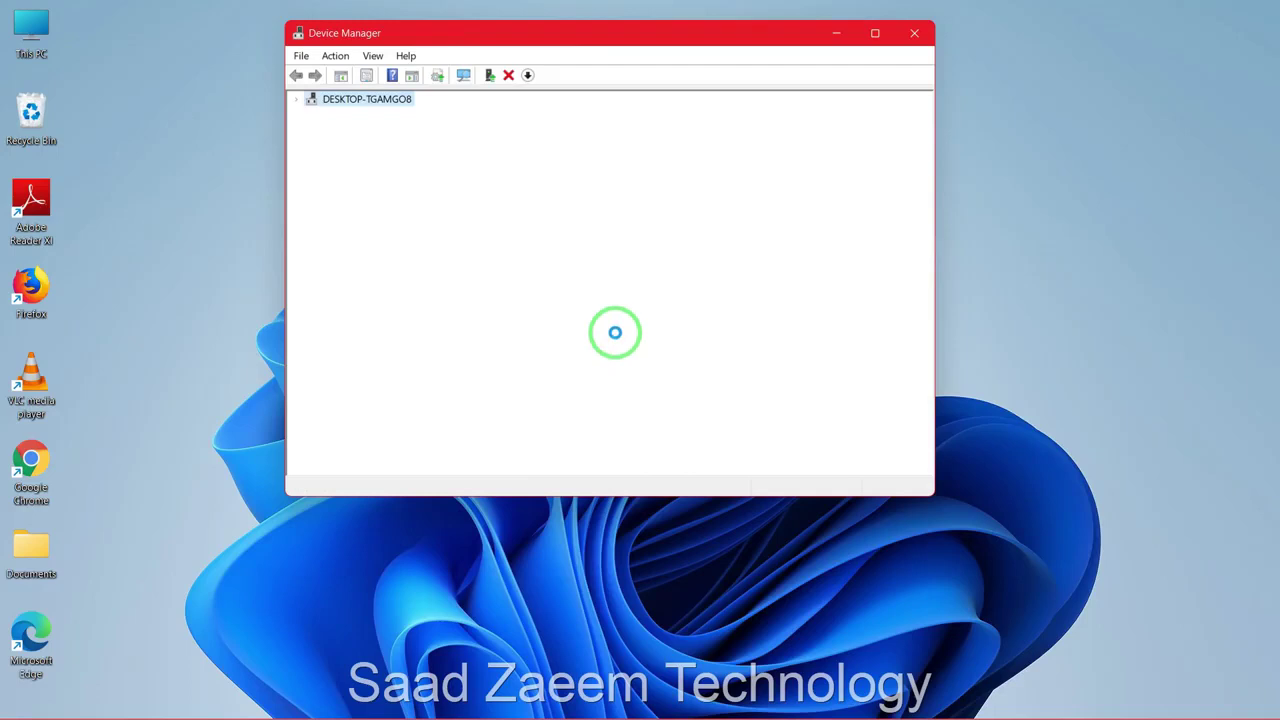
left_click(912, 33)
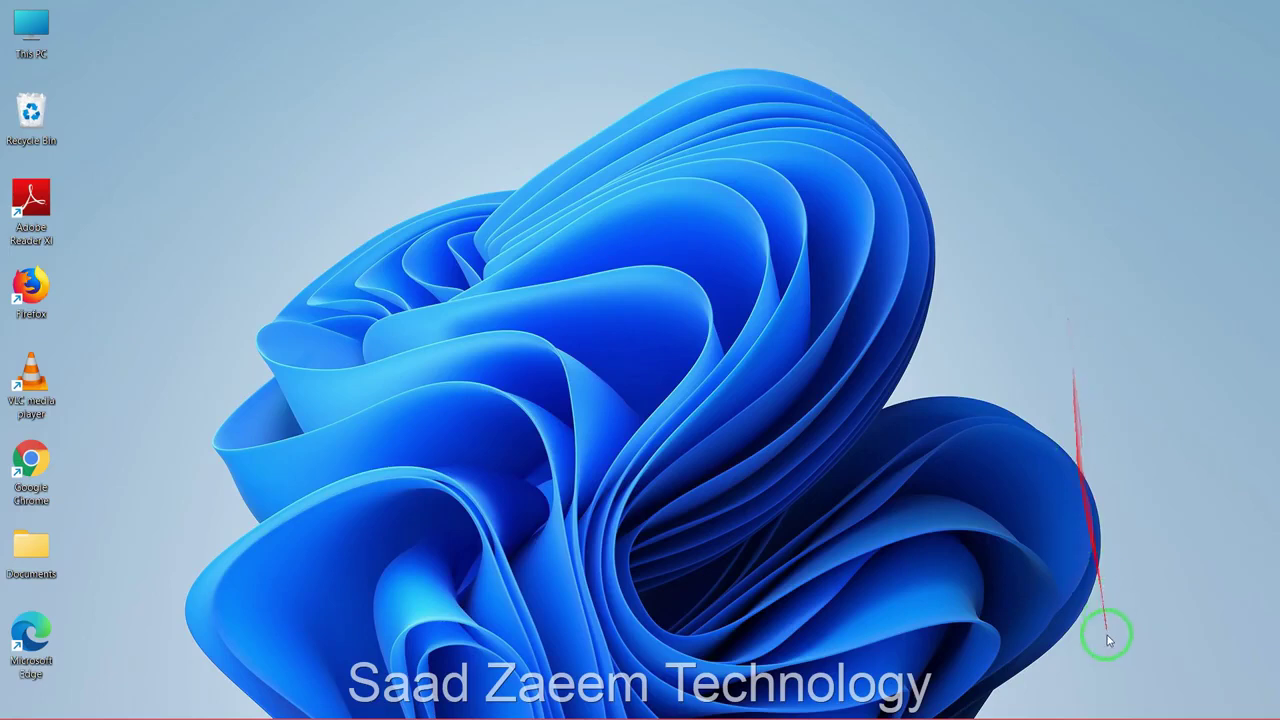
key("super")
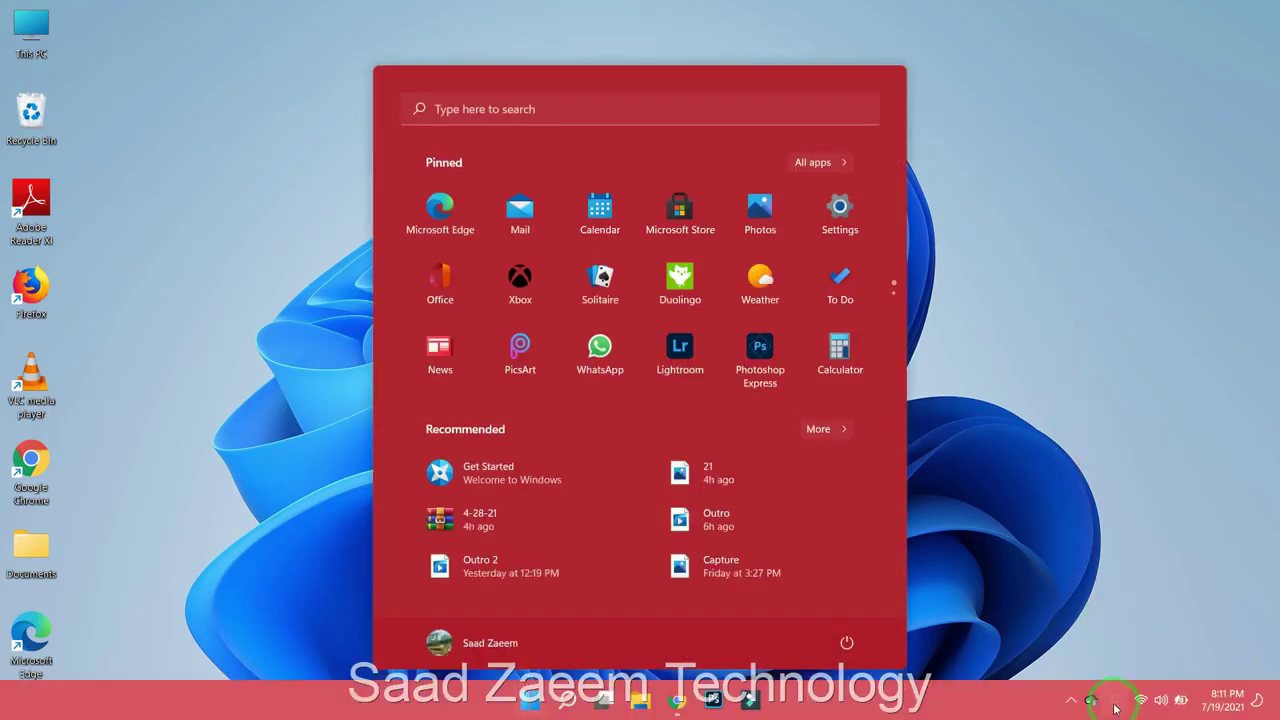
Step: Go from the tray speaker's Sound settings to More sound settings to bring up the classic Sound dialog
right_click(1164, 702)
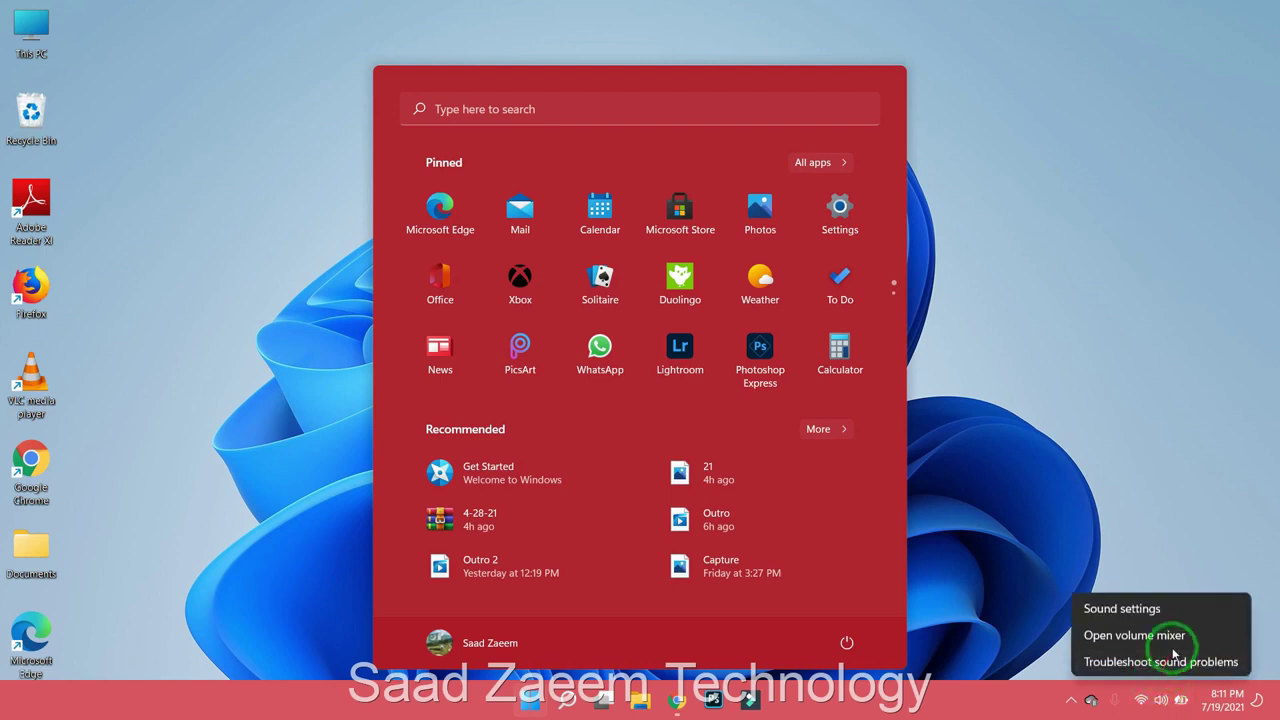
left_click(1150, 612)
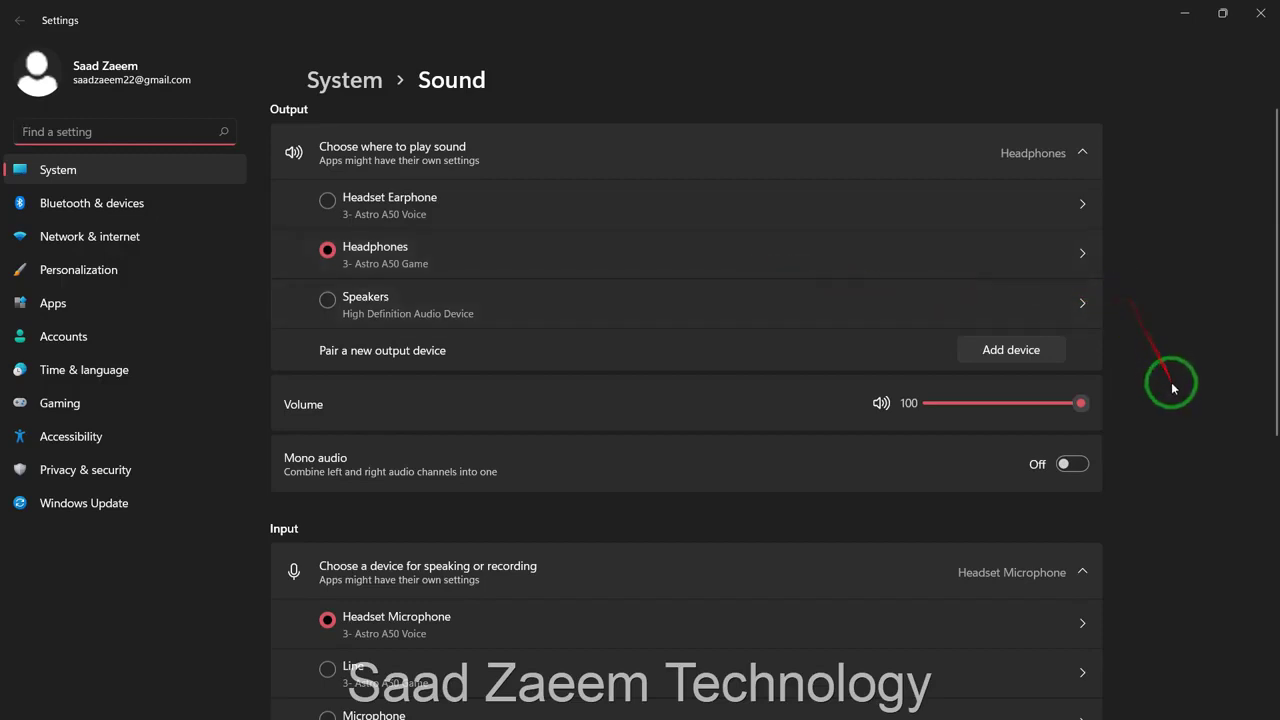
scroll(1172, 383, "down", 5)
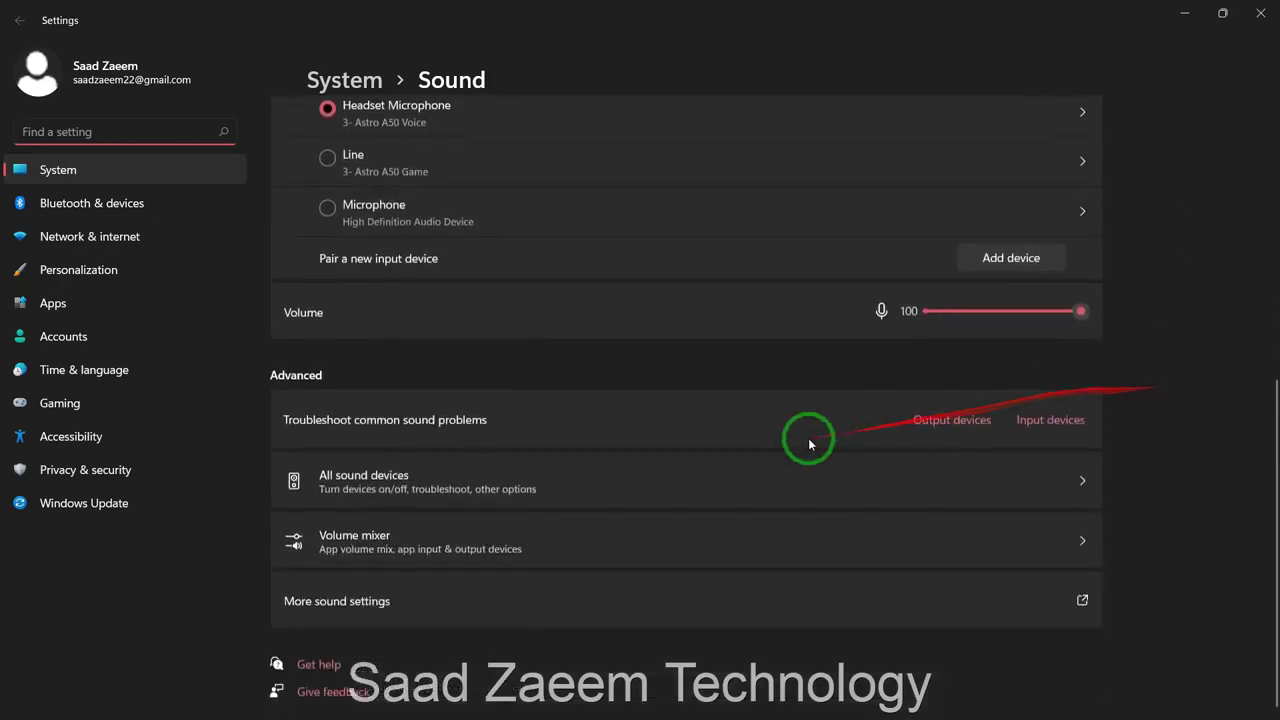
left_click(405, 606)
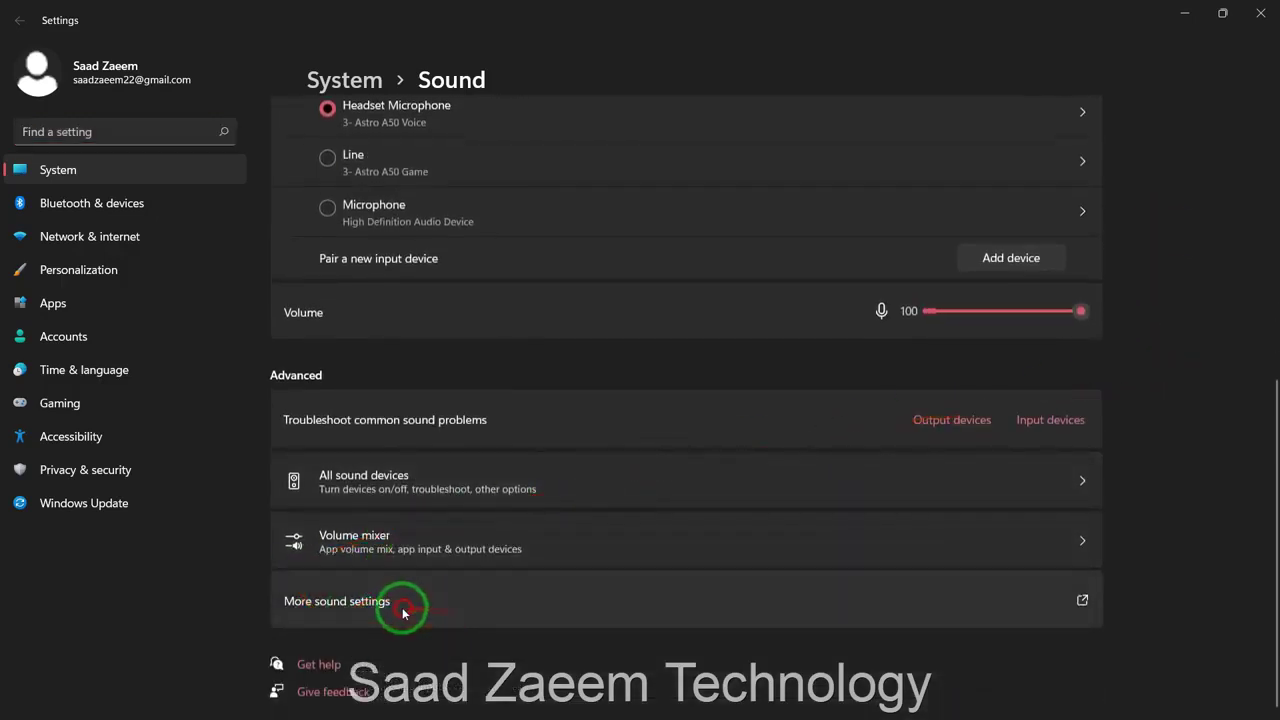
left_click_drag(308, 143, 635, 75)
Step: Select among the Headphones, Headset Earphone and Speakers playback devices, opening and dismissing the Speakers options menu
left_click(597, 203)
left_click(590, 160)
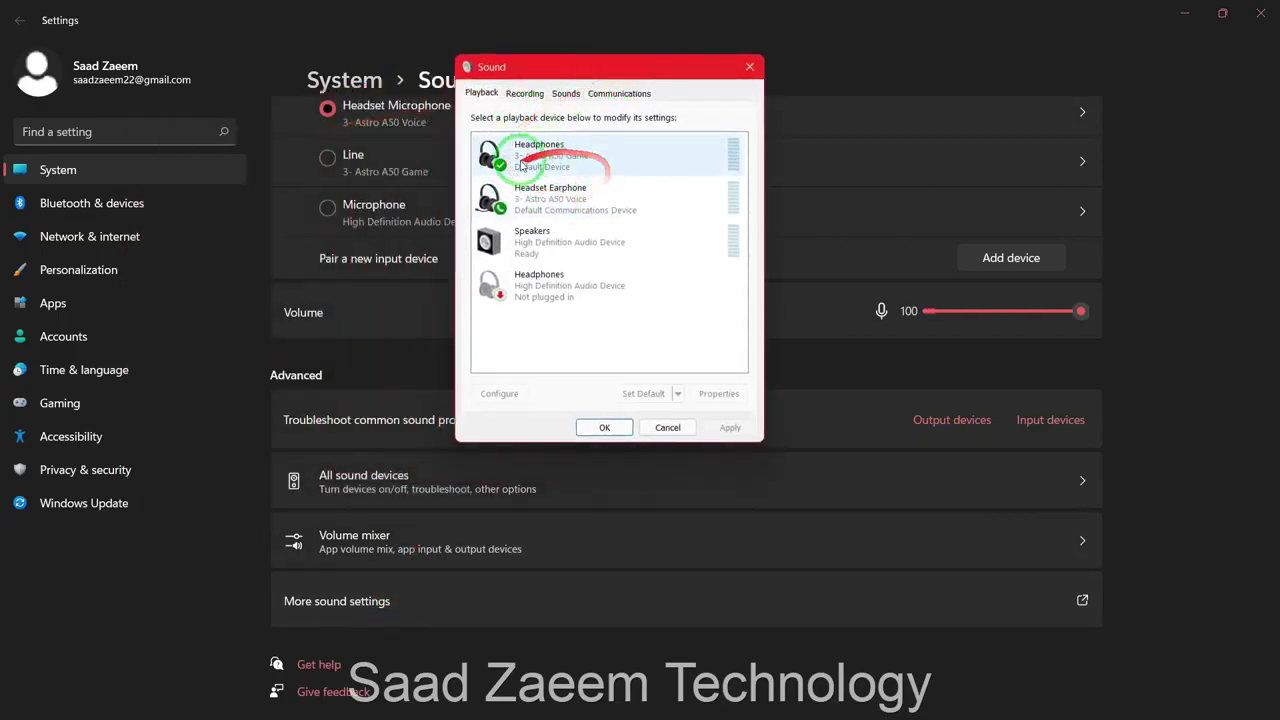
left_click(595, 200)
left_click(590, 172)
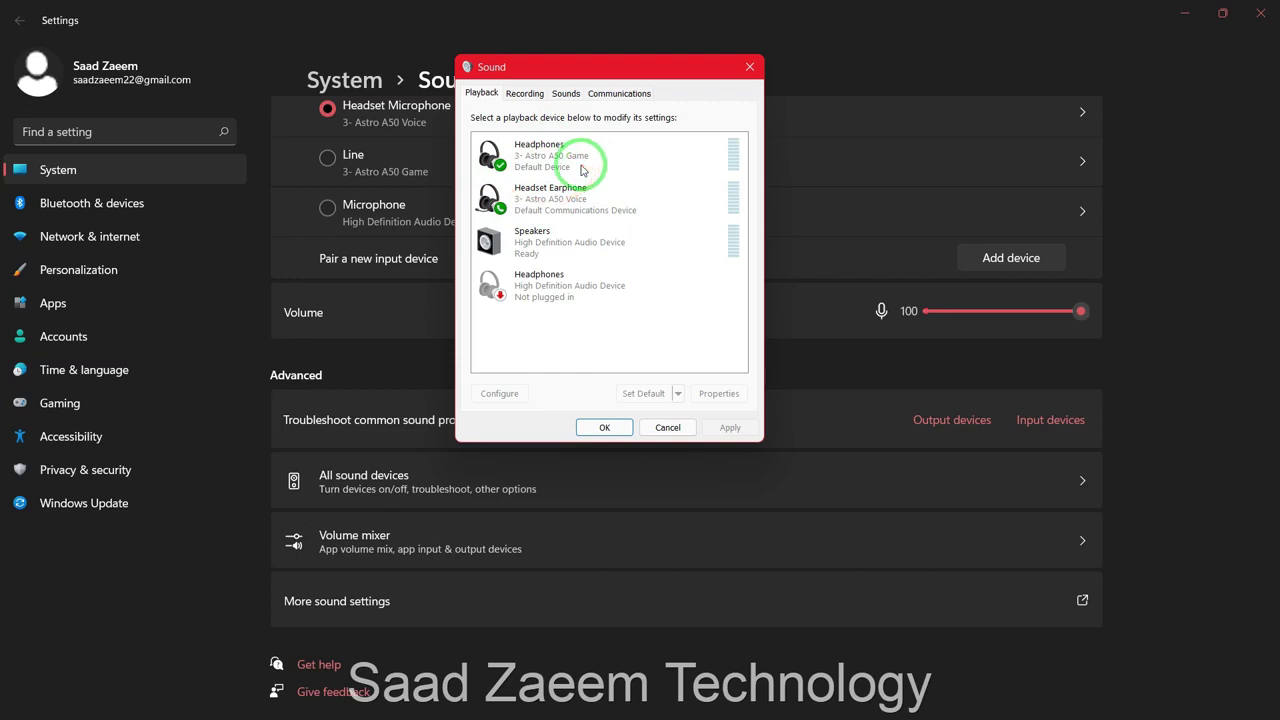
left_click(575, 198)
left_click(535, 243)
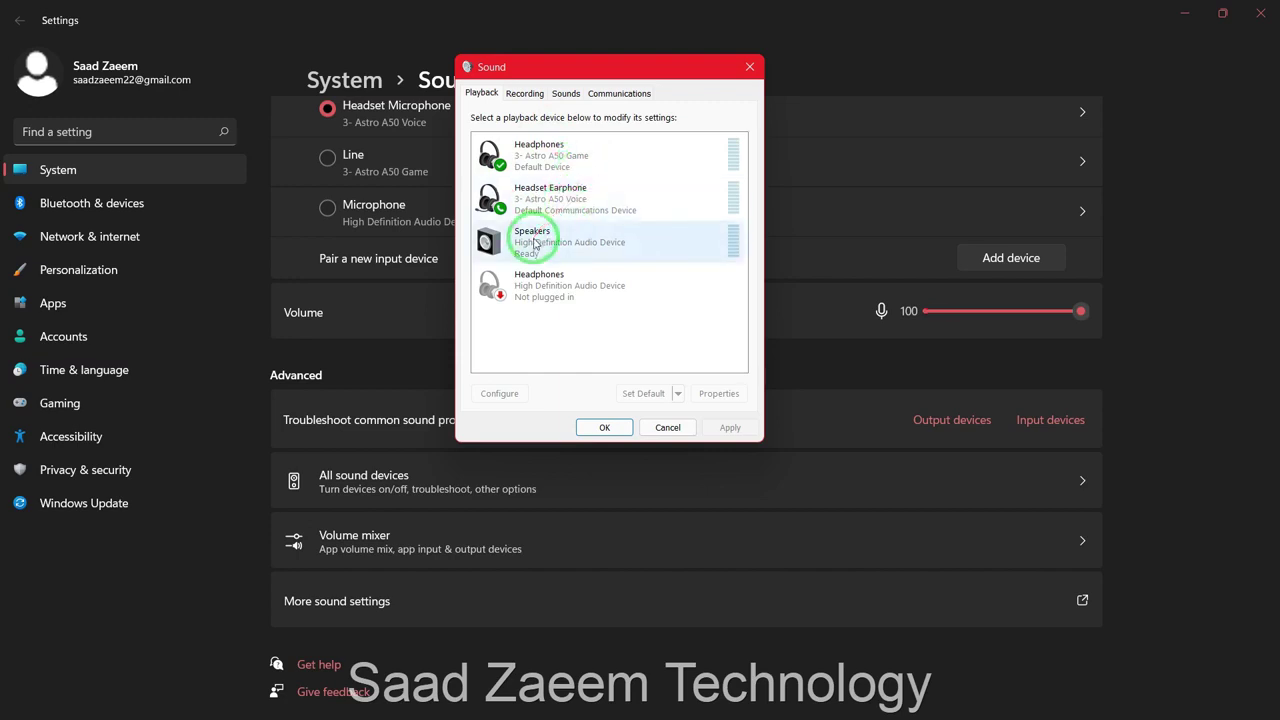
right_click(535, 243)
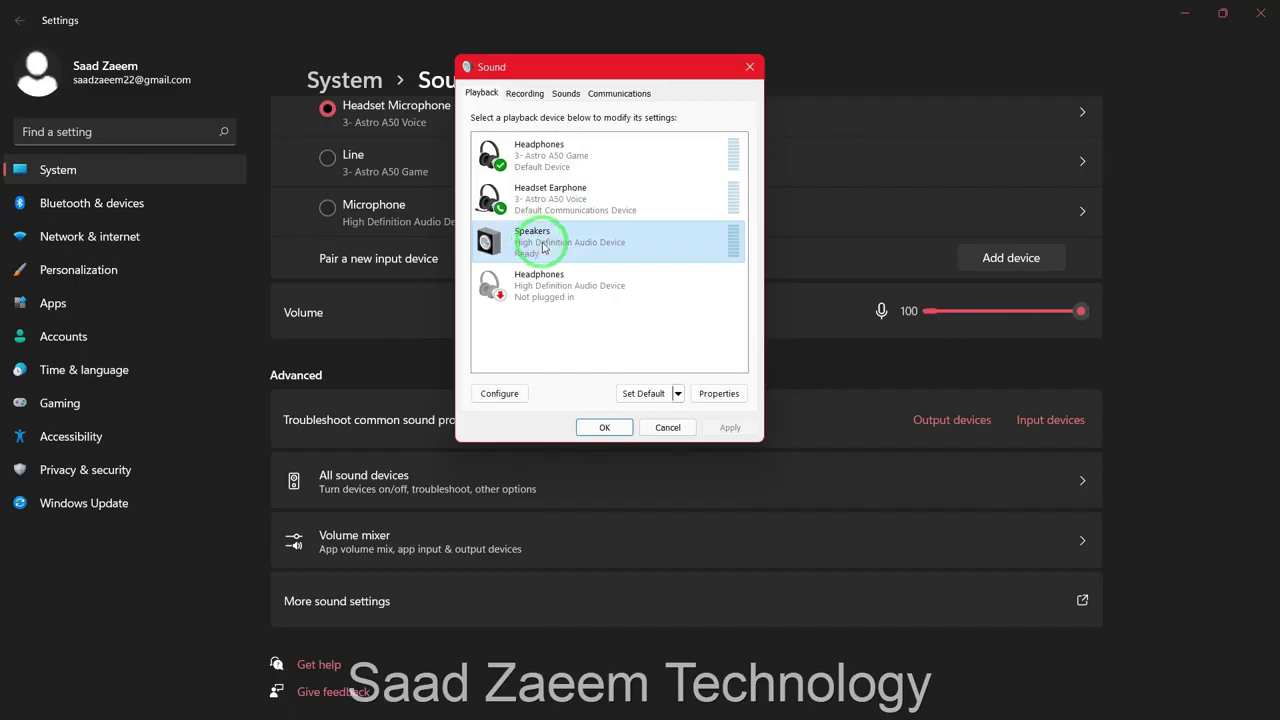
right_click(544, 247)
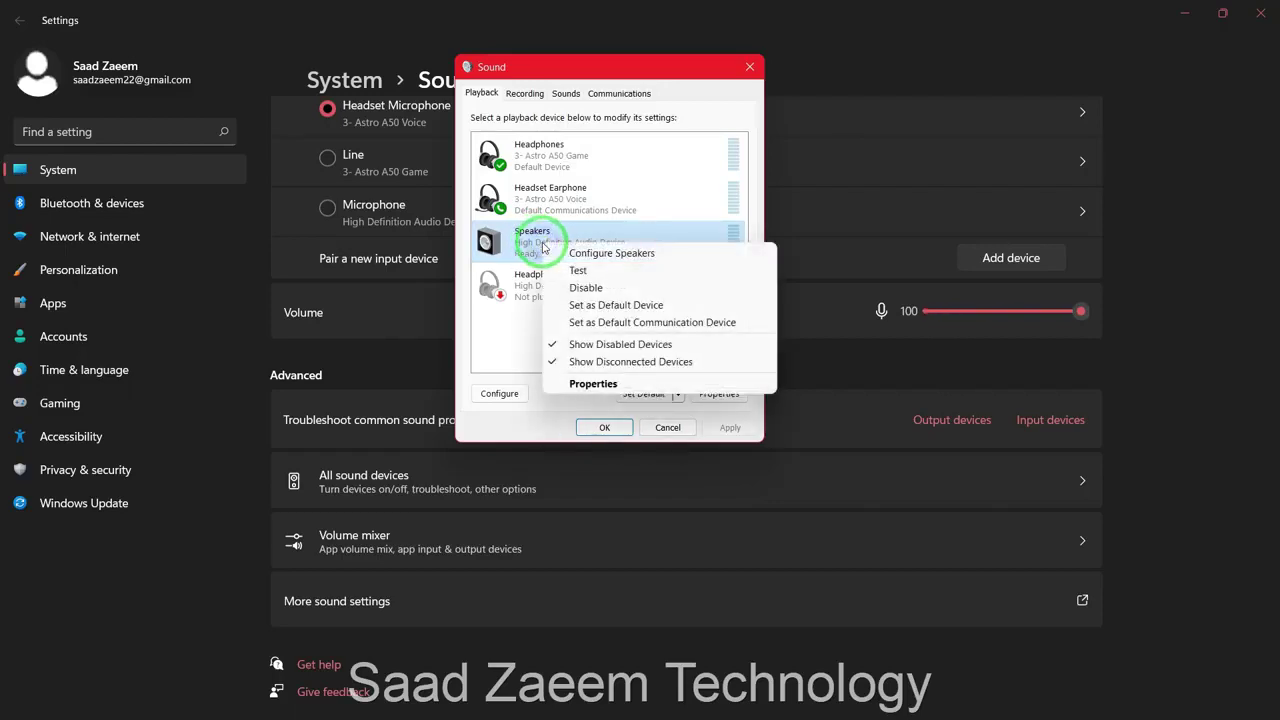
left_click(632, 312)
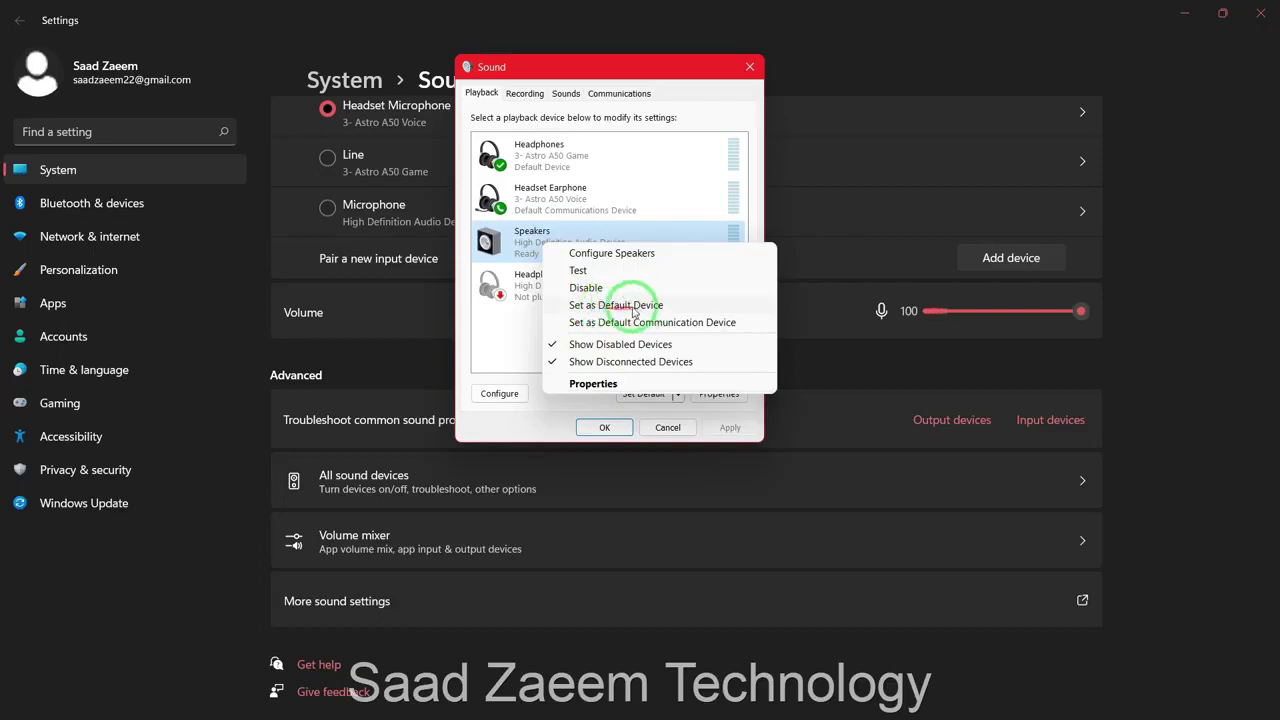
left_click(531, 306)
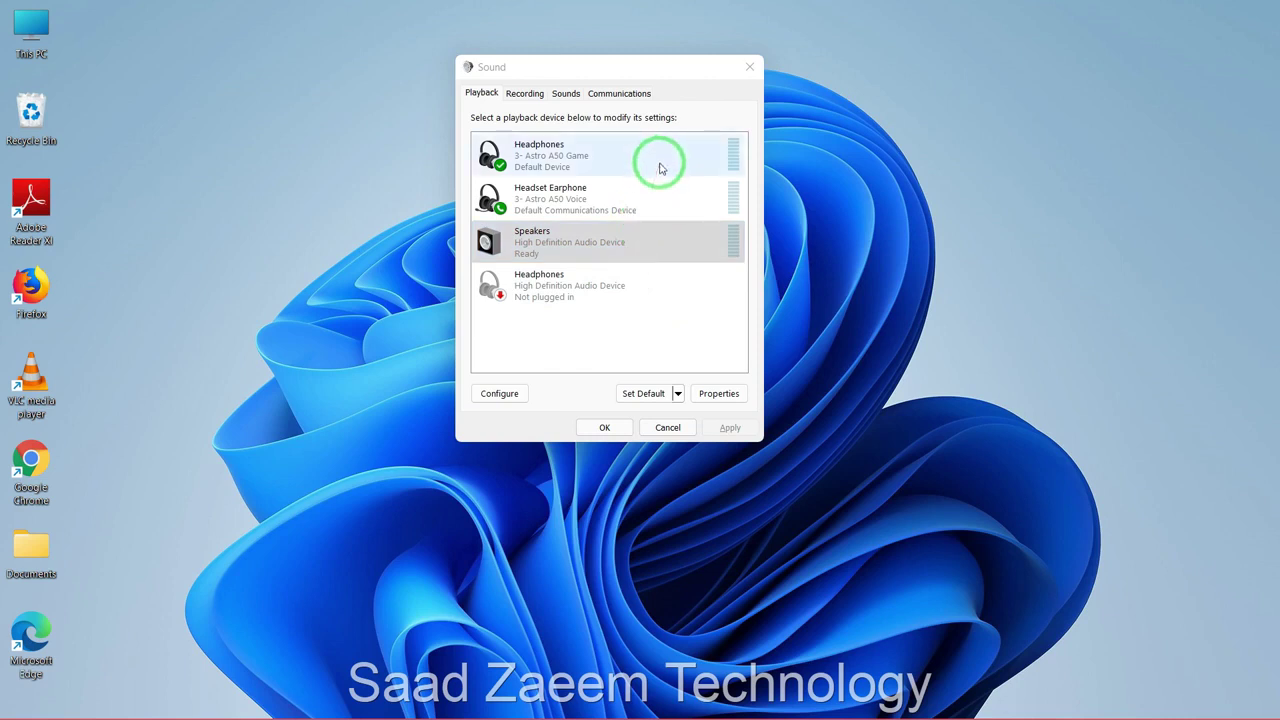
Step: Select Speakers again and bring up its options menu
left_click(640, 234)
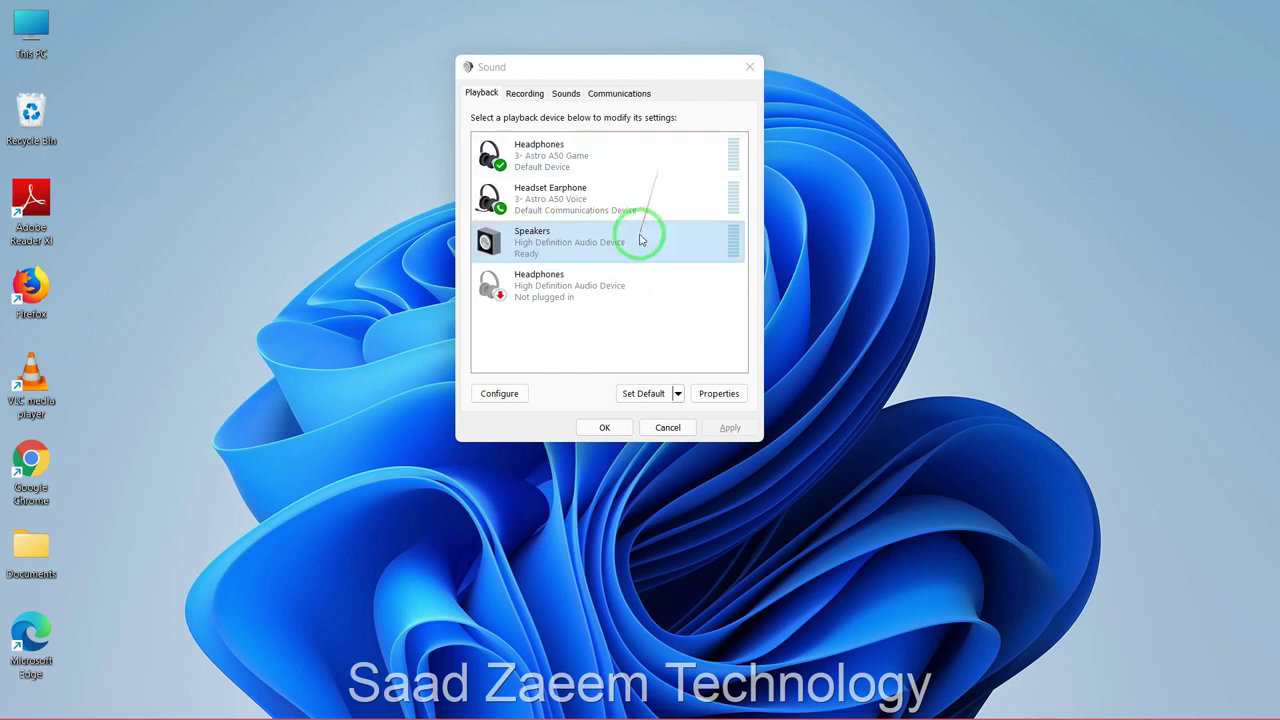
left_click(647, 170)
left_click(633, 236)
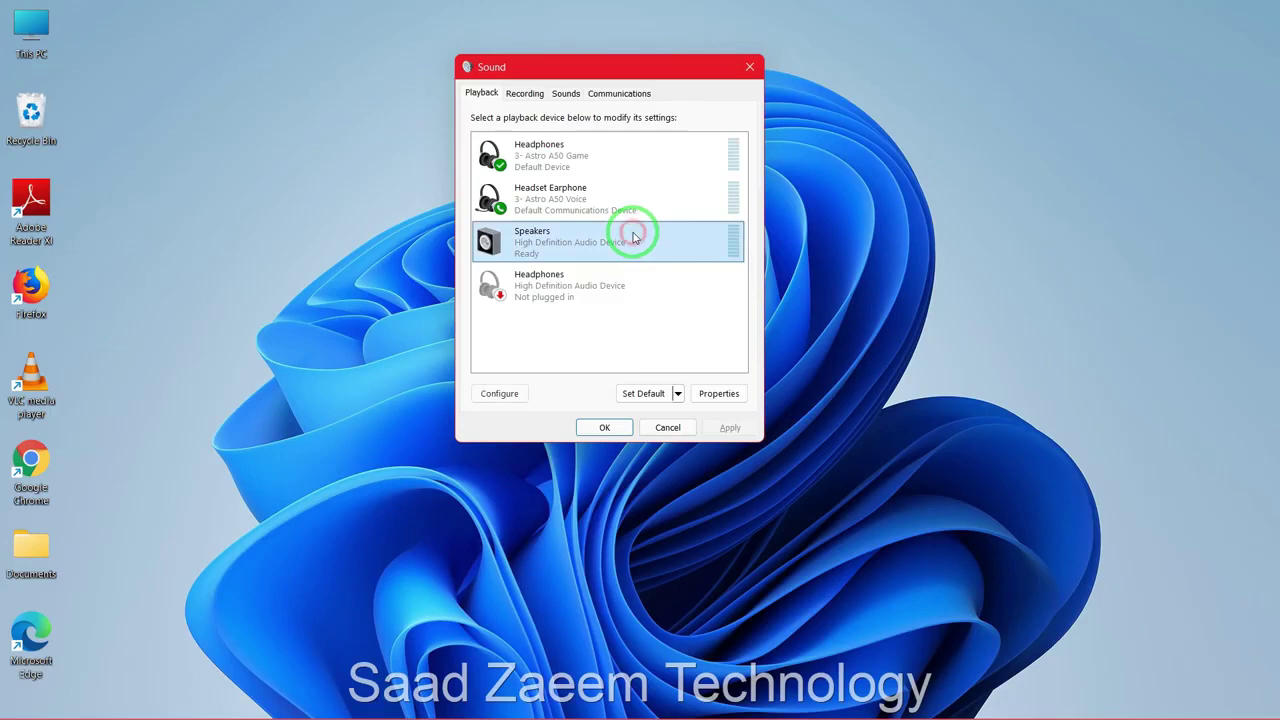
right_click(632, 242)
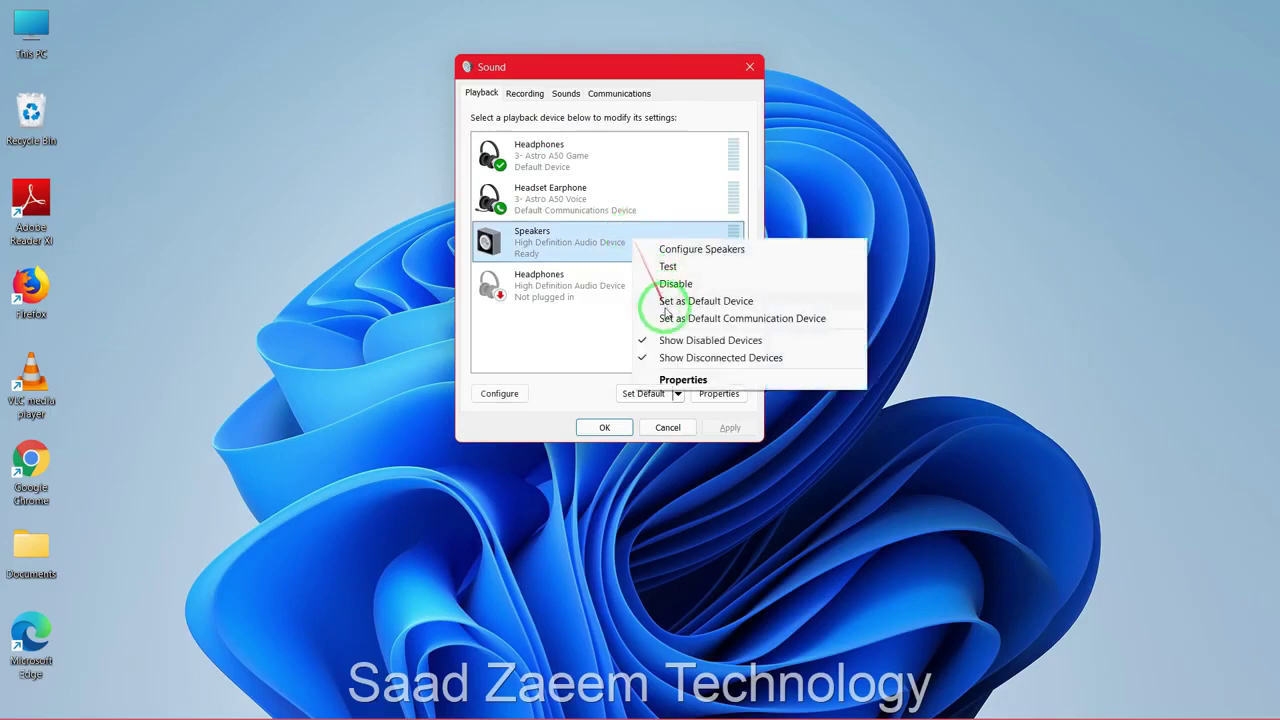
Step: Open Speakers Properties and set the Levels volume to 100, unmuted
left_click(688, 381)
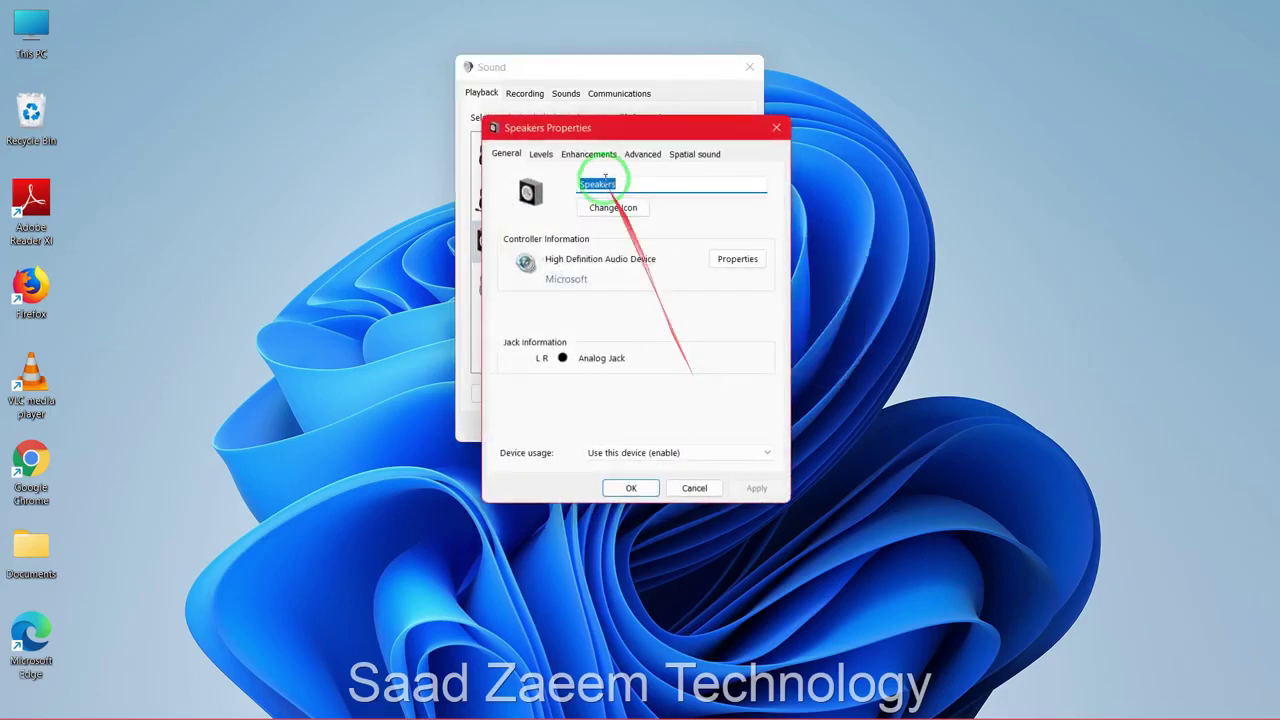
left_click_drag(588, 133, 687, 88)
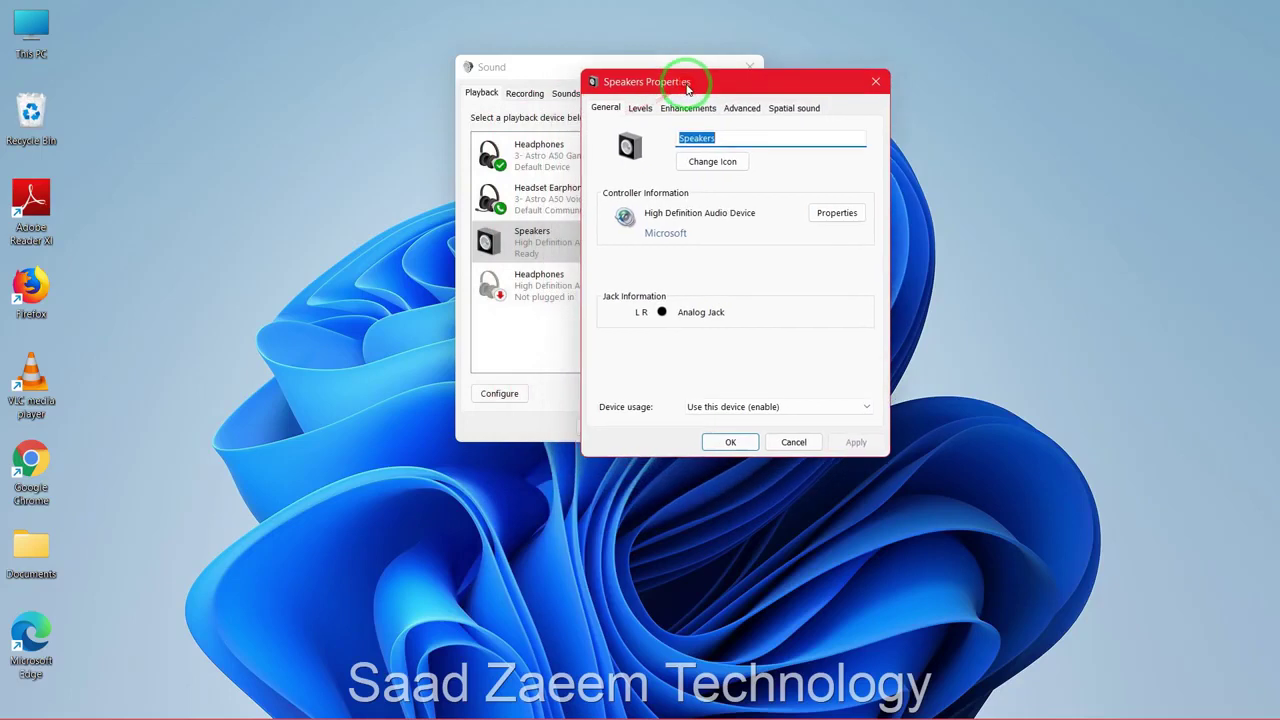
left_click(641, 108)
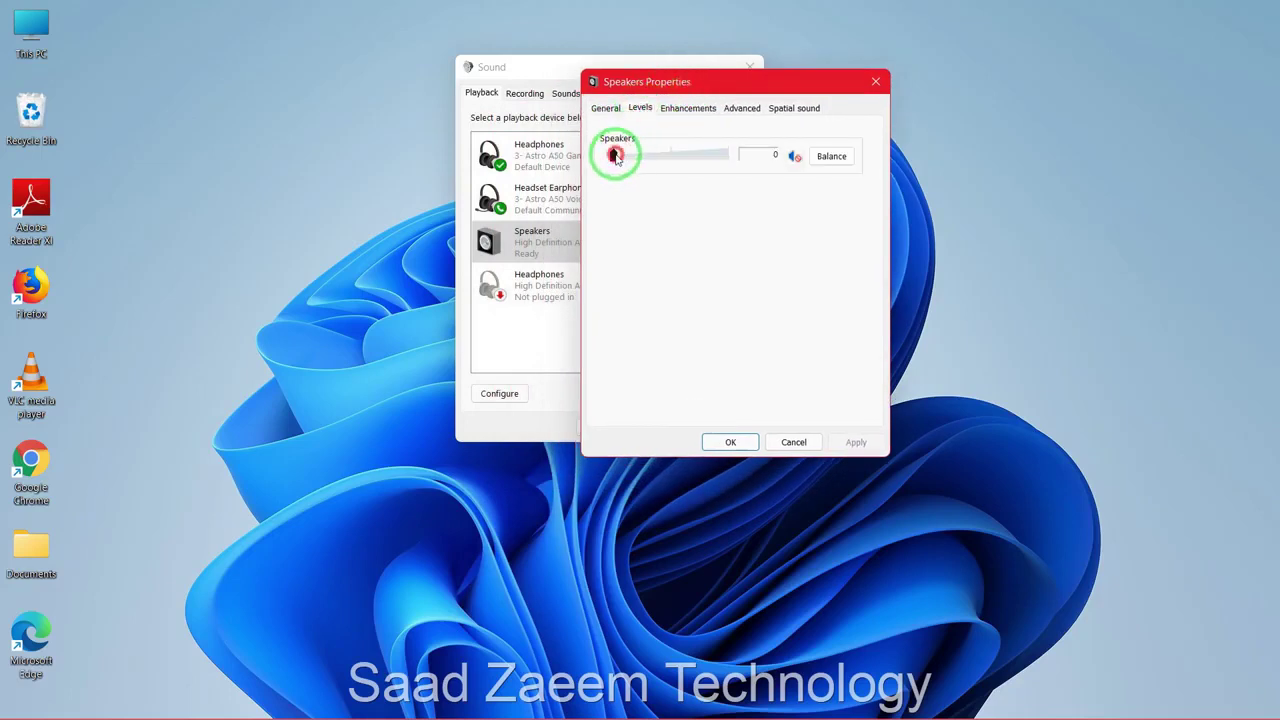
left_click_drag(619, 157, 734, 163)
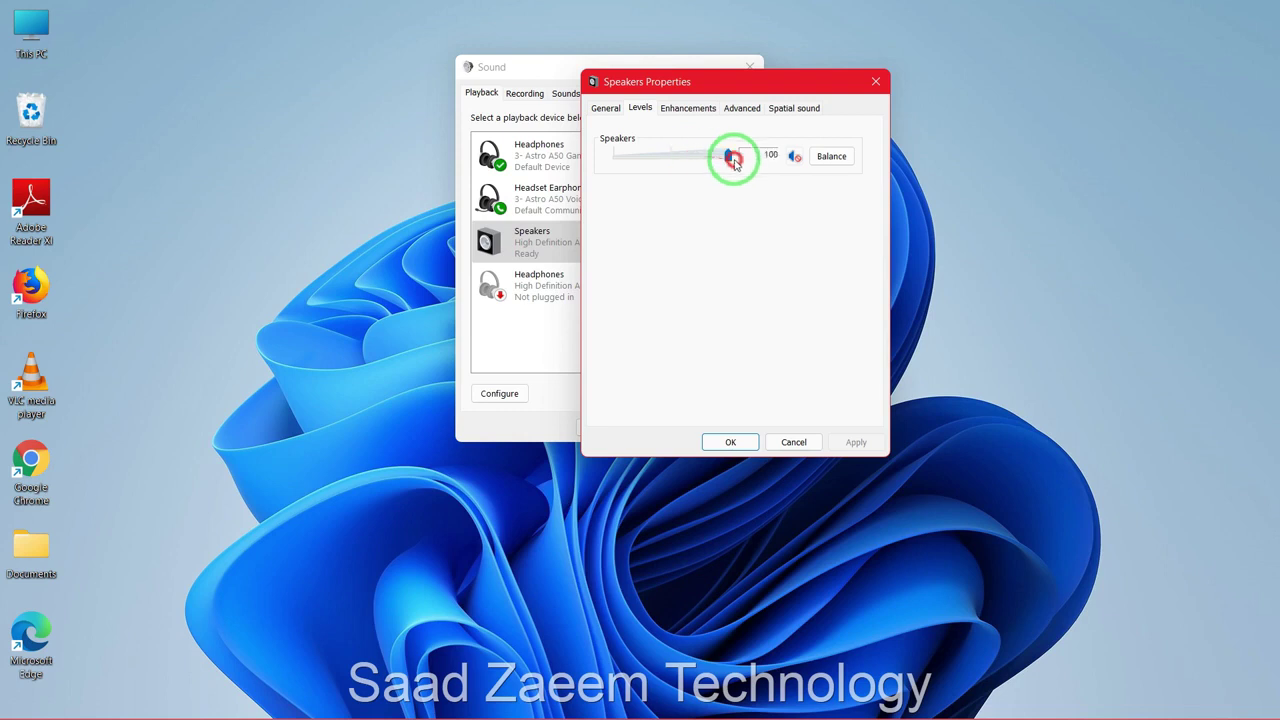
left_click(798, 160)
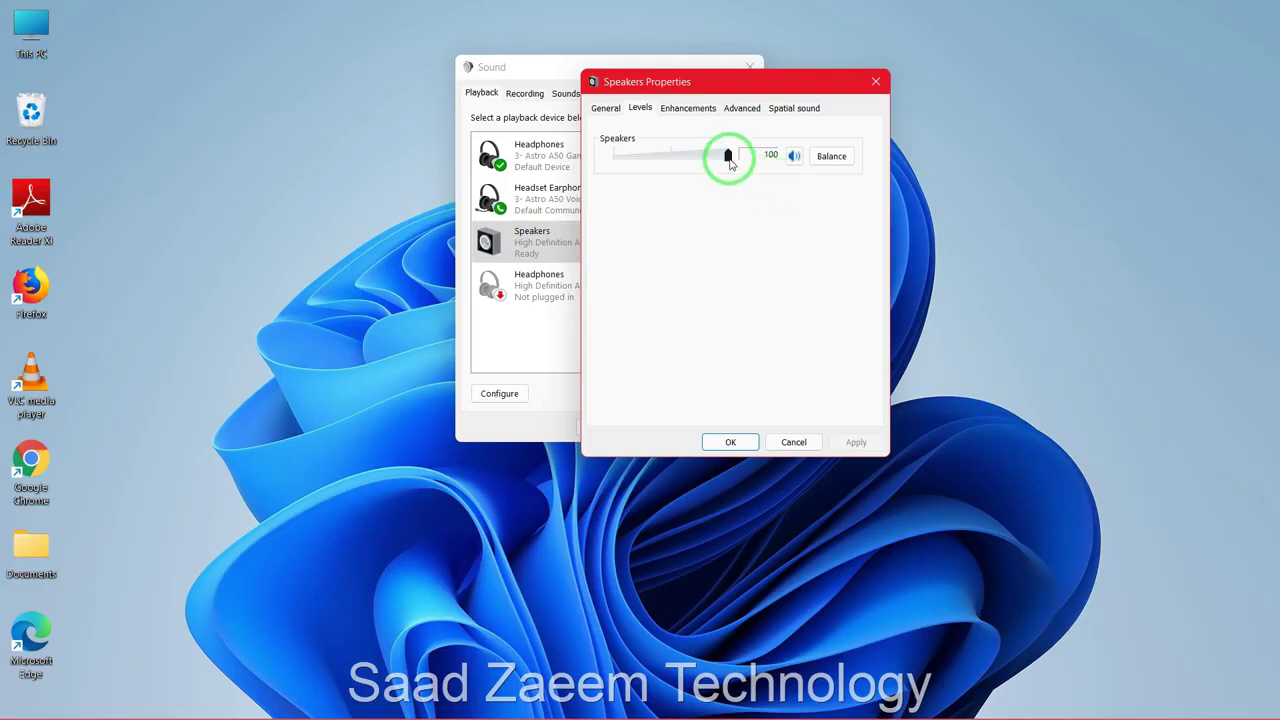
left_click(750, 162)
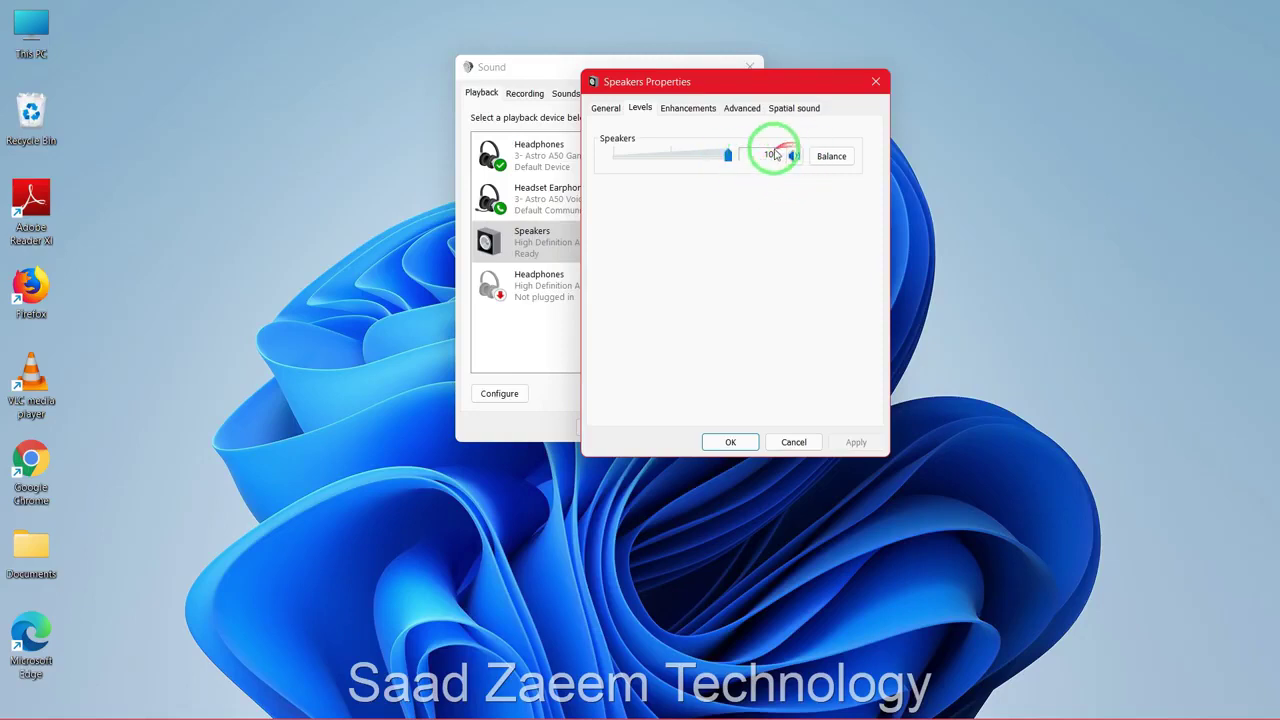
left_click(813, 157)
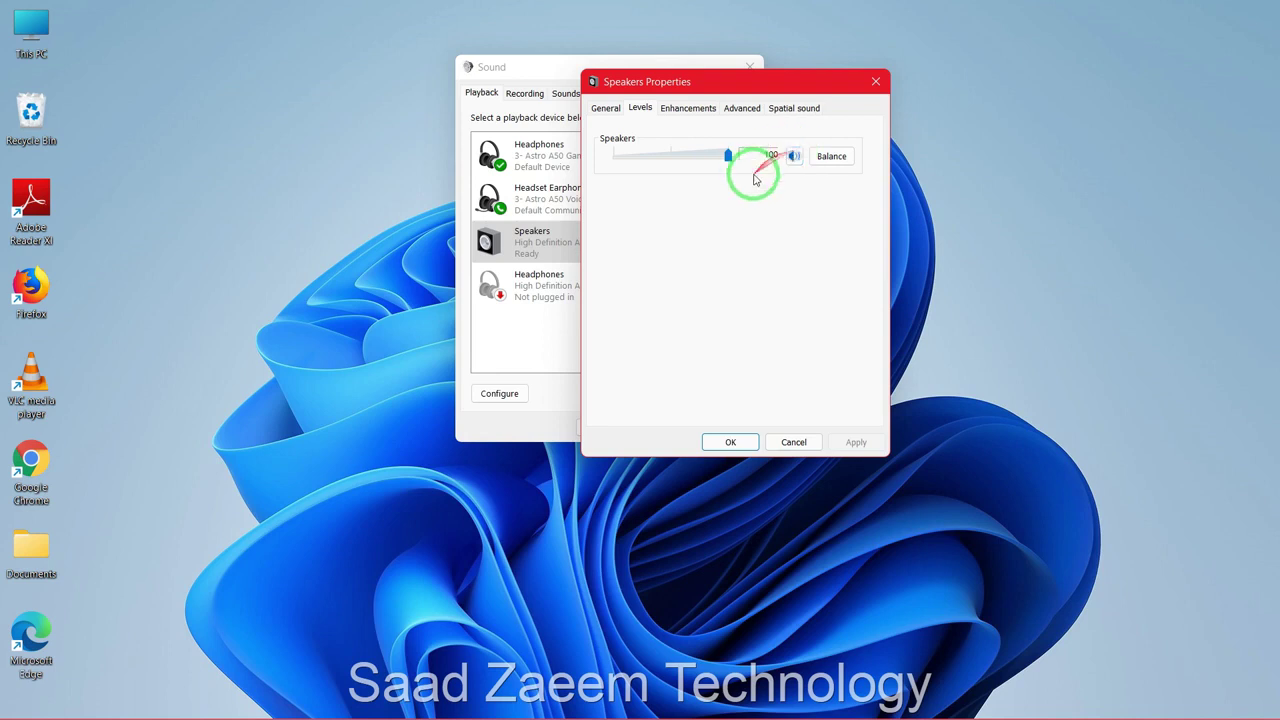
left_click(712, 110)
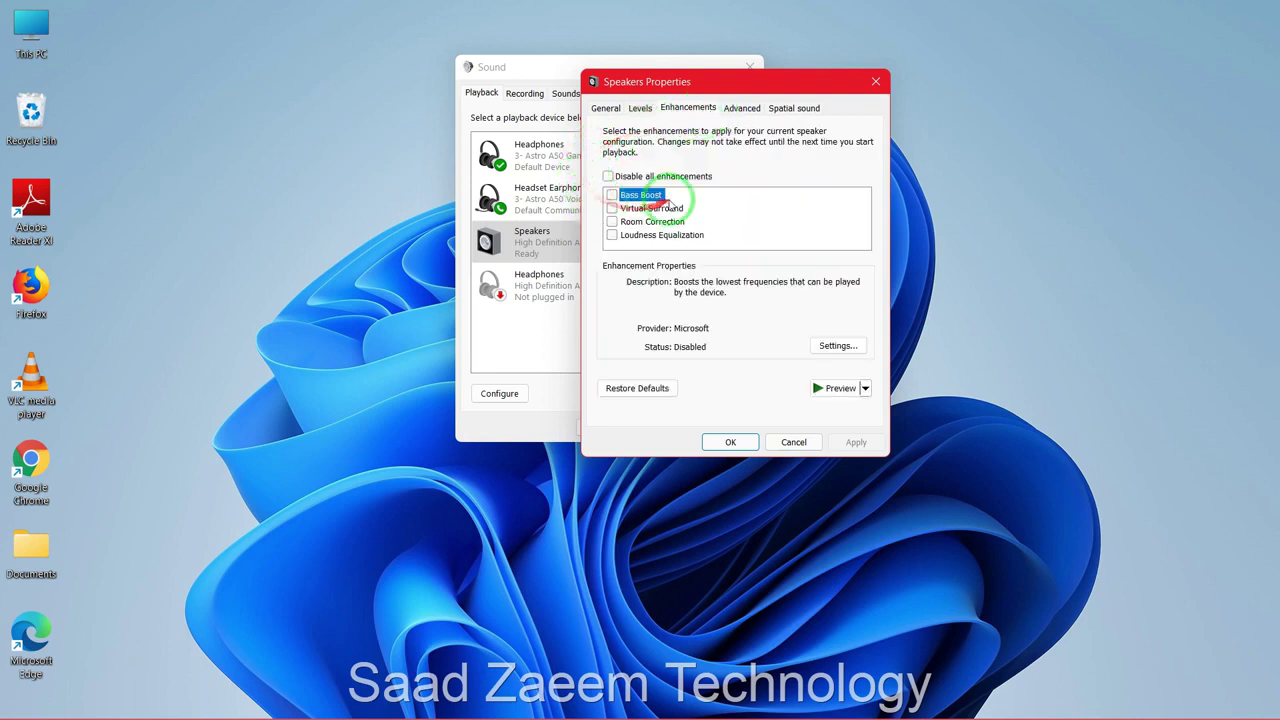
Step: Tick Disable all enhancements, then confirm on the Levels tab the volume is still 100
left_click(609, 177)
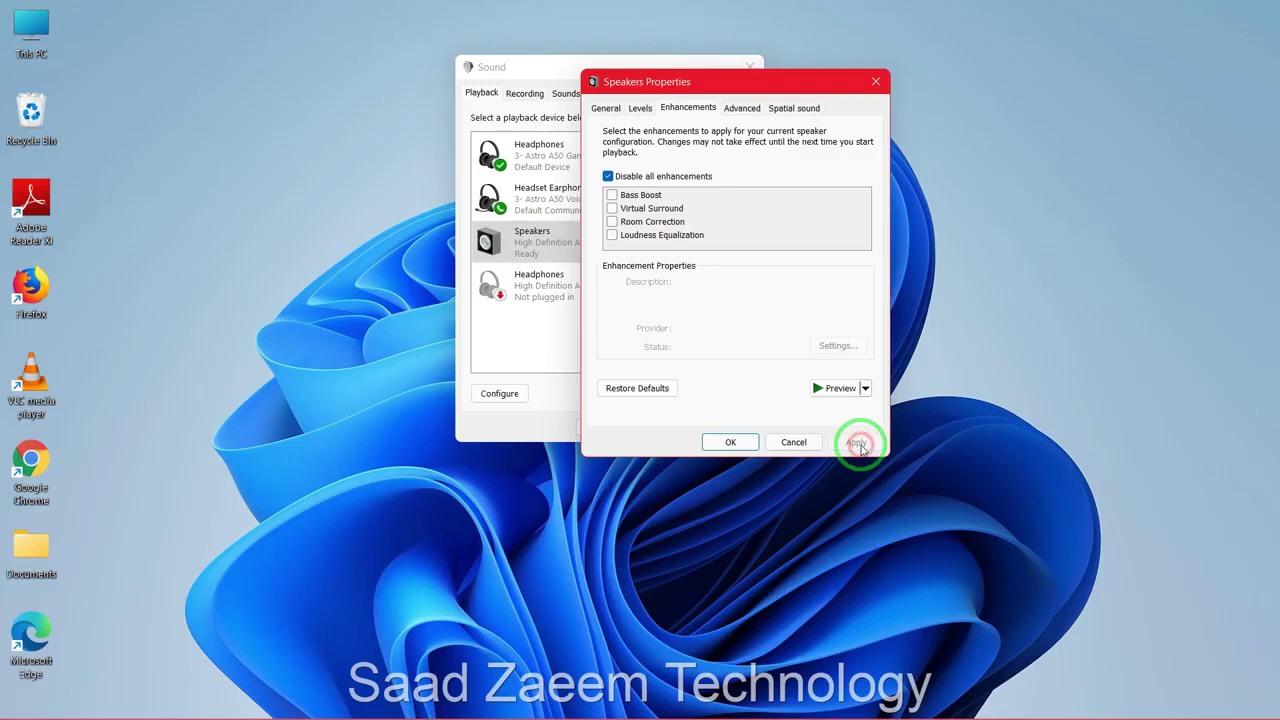
left_click(740, 107)
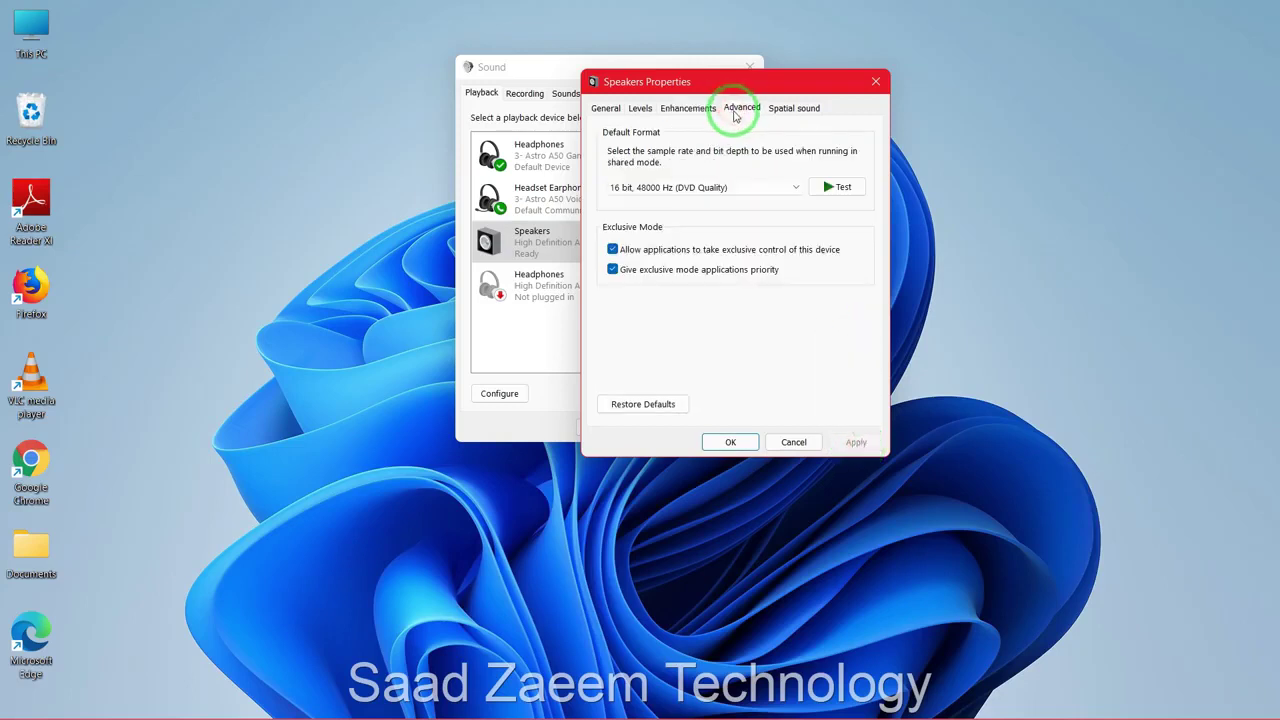
left_click(684, 108)
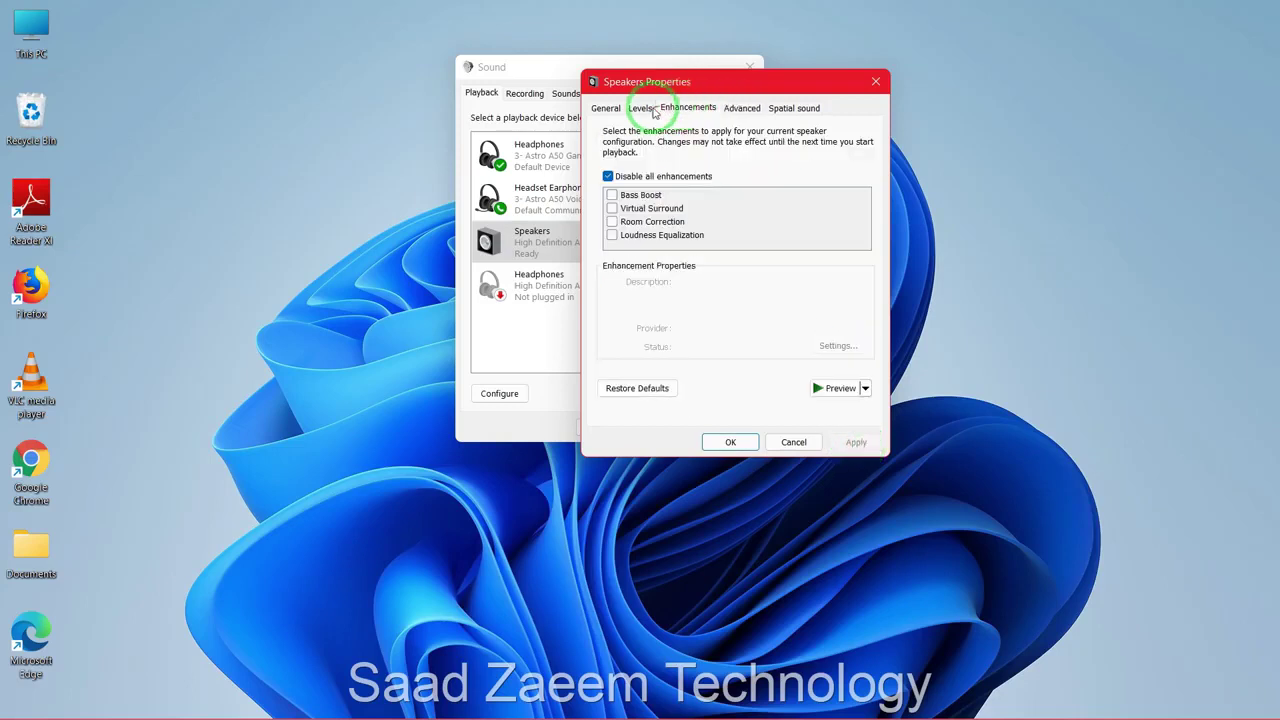
left_click(641, 108)
left_click(764, 107)
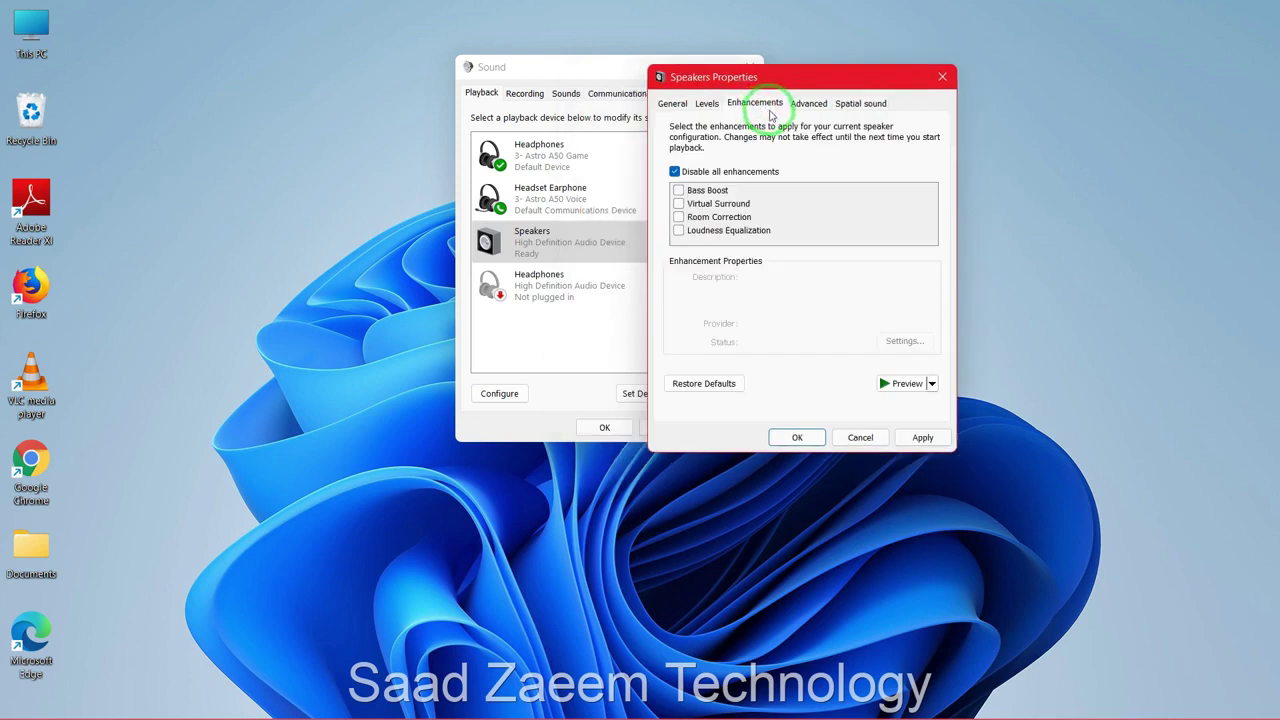
Step: Keep the Speakers' default format at 24 bit, 48000 Hz (Studio Quality) and play a test sound
left_click(801, 105)
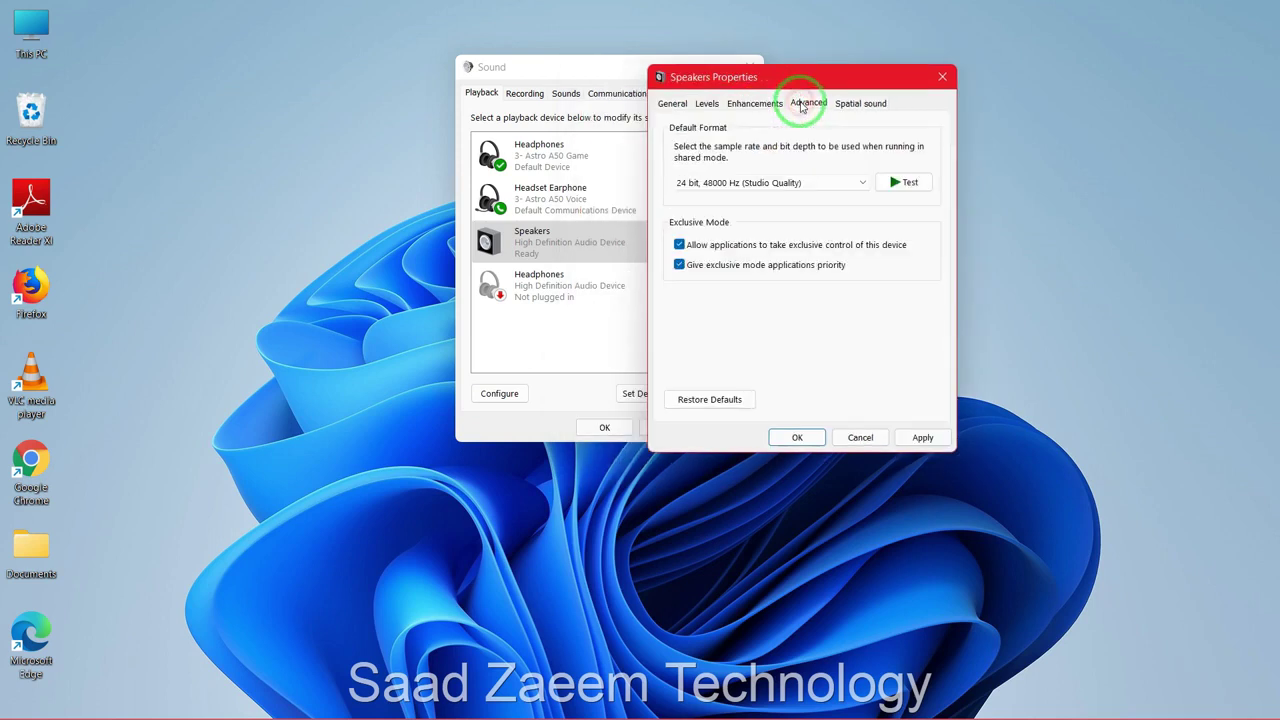
left_click_drag(812, 86, 851, 62)
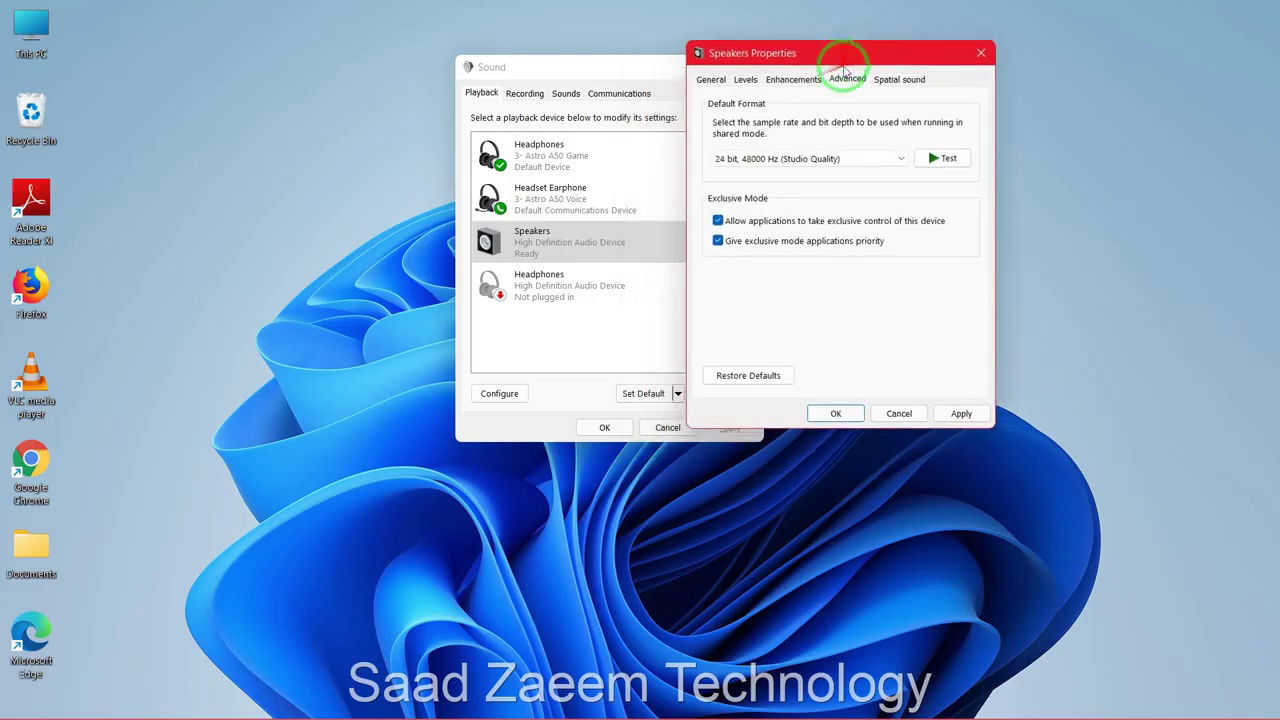
left_click(825, 159)
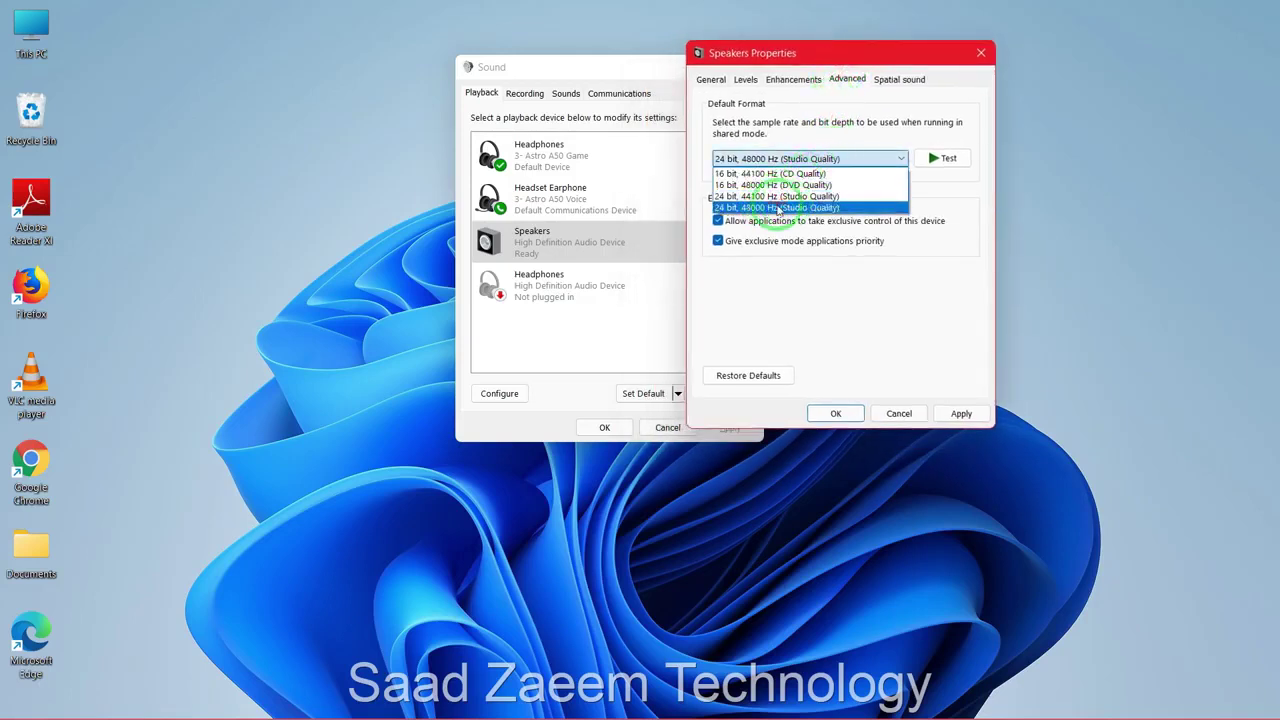
left_click(740, 212)
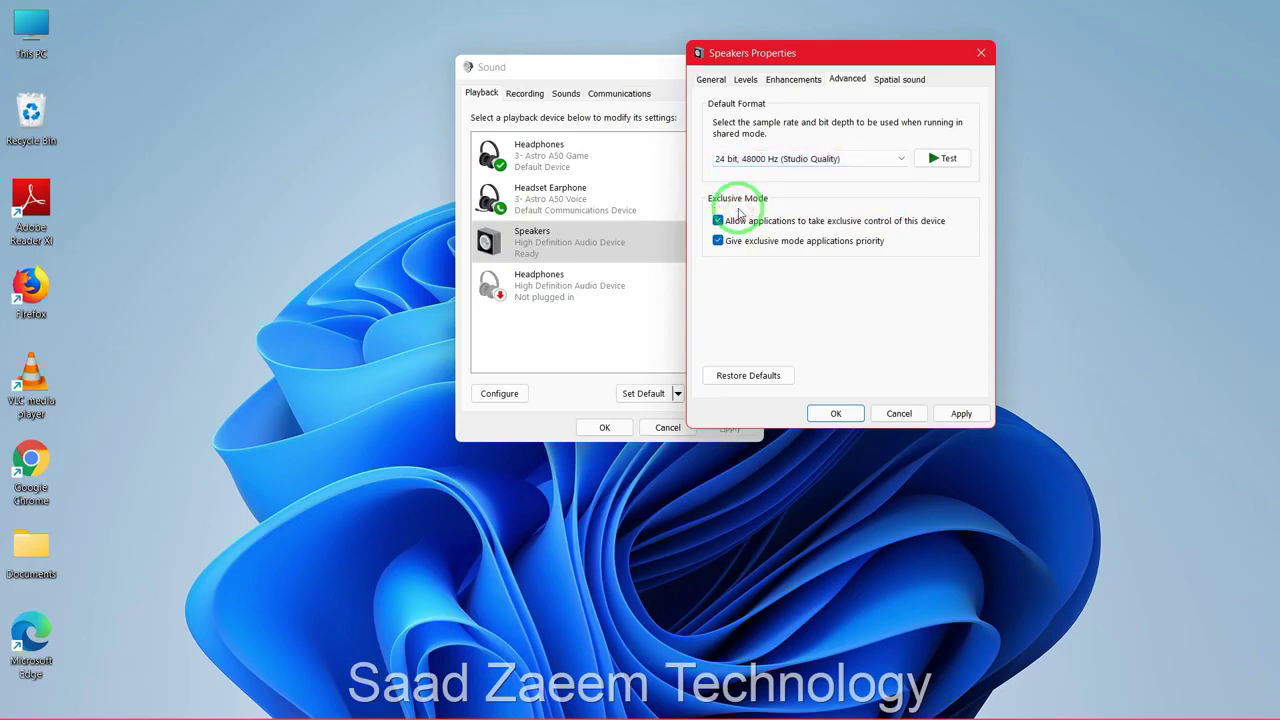
left_click_drag(783, 53, 862, 68)
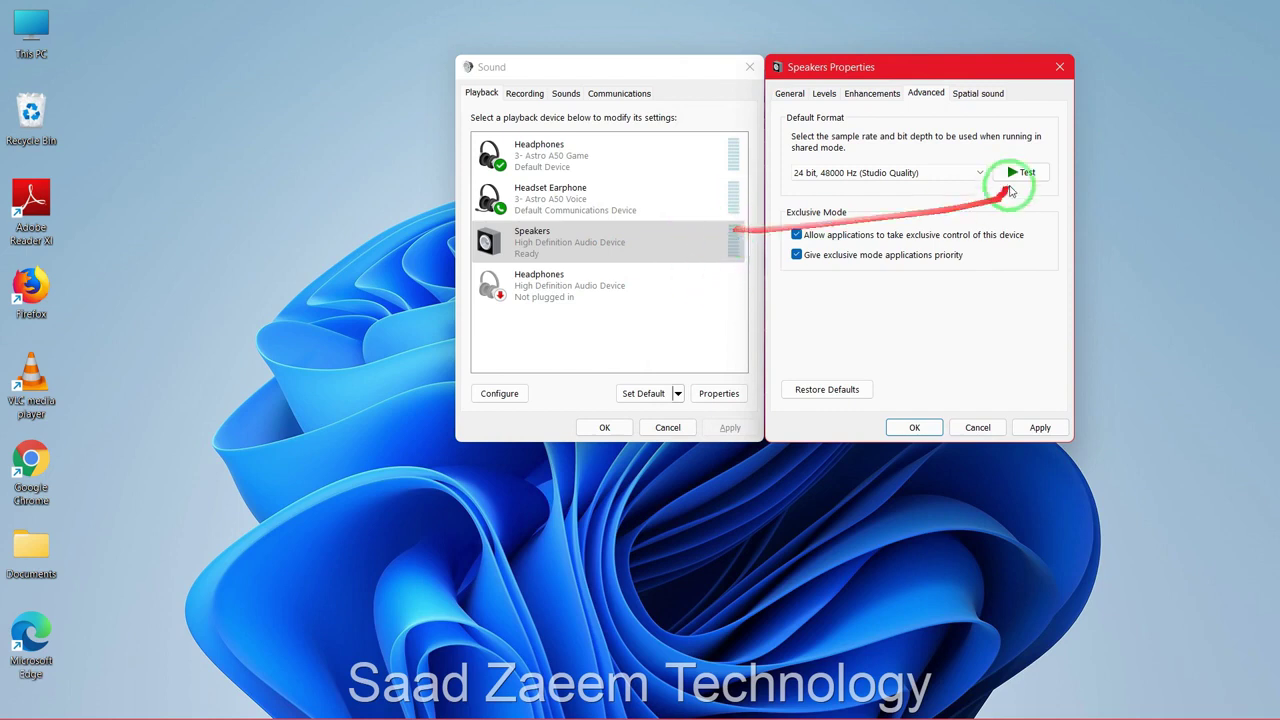
left_click(1025, 172)
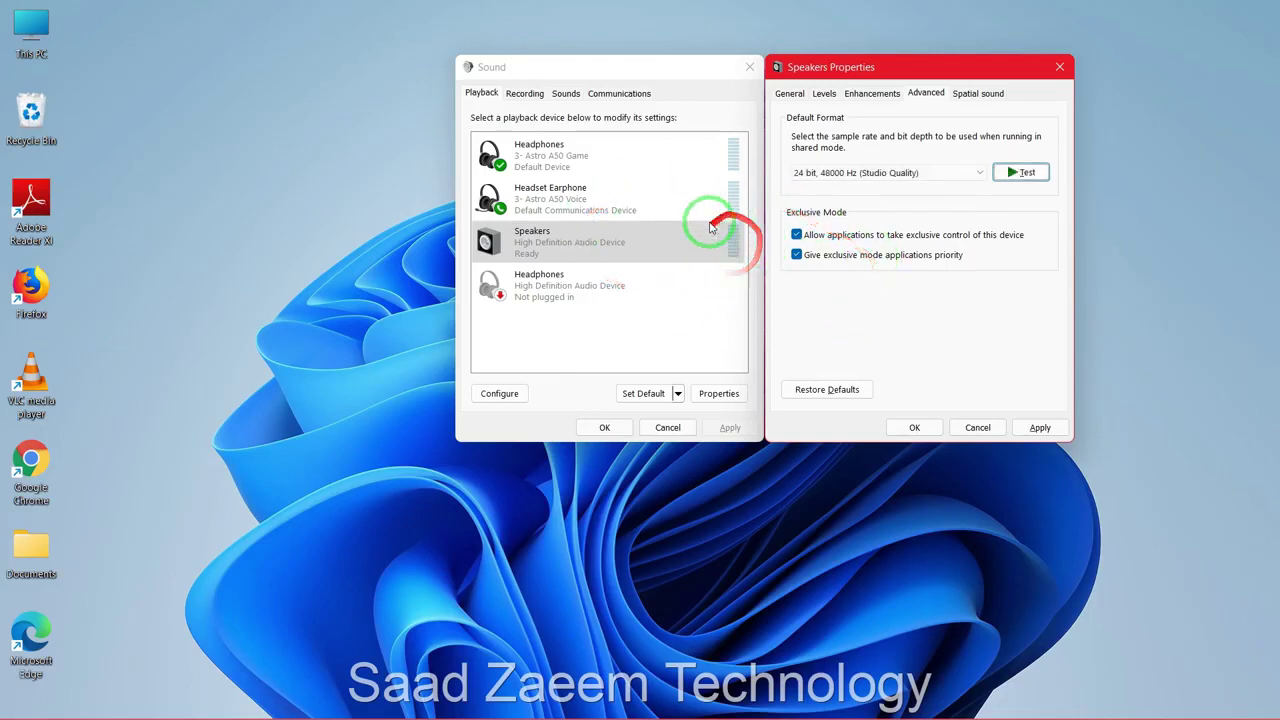
Step: Test 24 bit, 44100 Hz, try 16 bit, 48000 Hz, then return to 24 bit, 48000 Hz
left_click(960, 177)
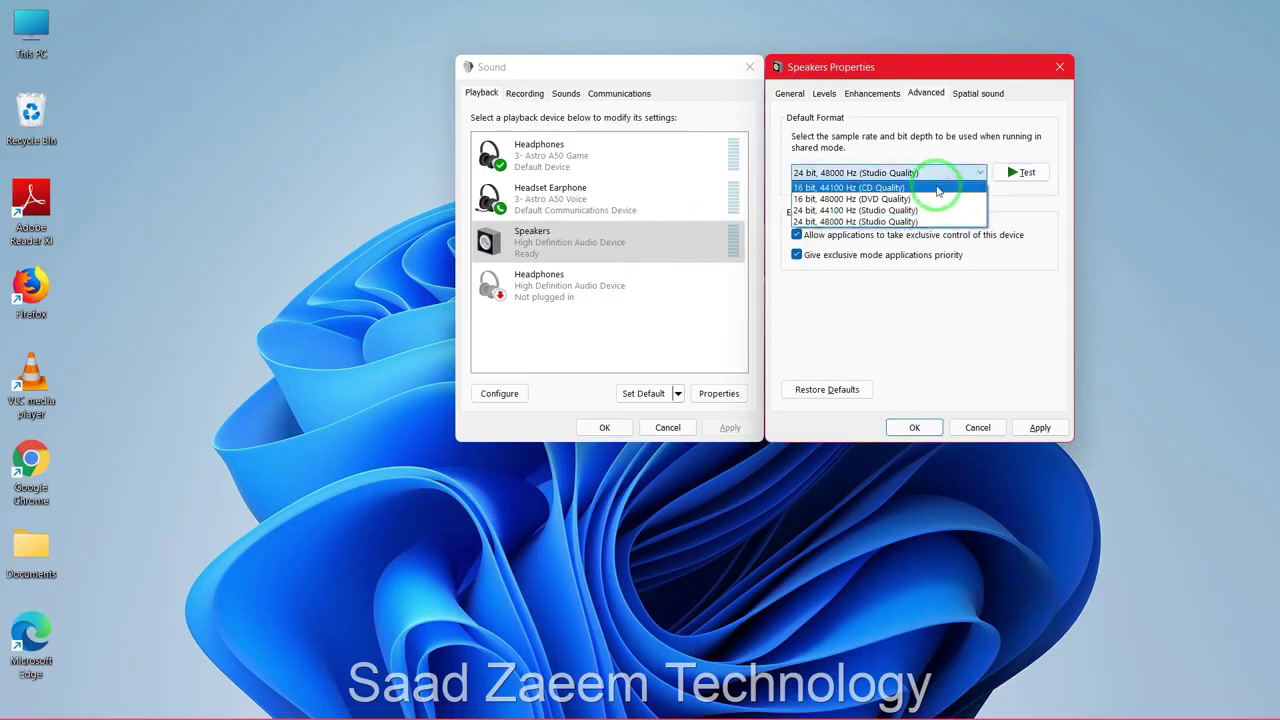
left_click(906, 210)
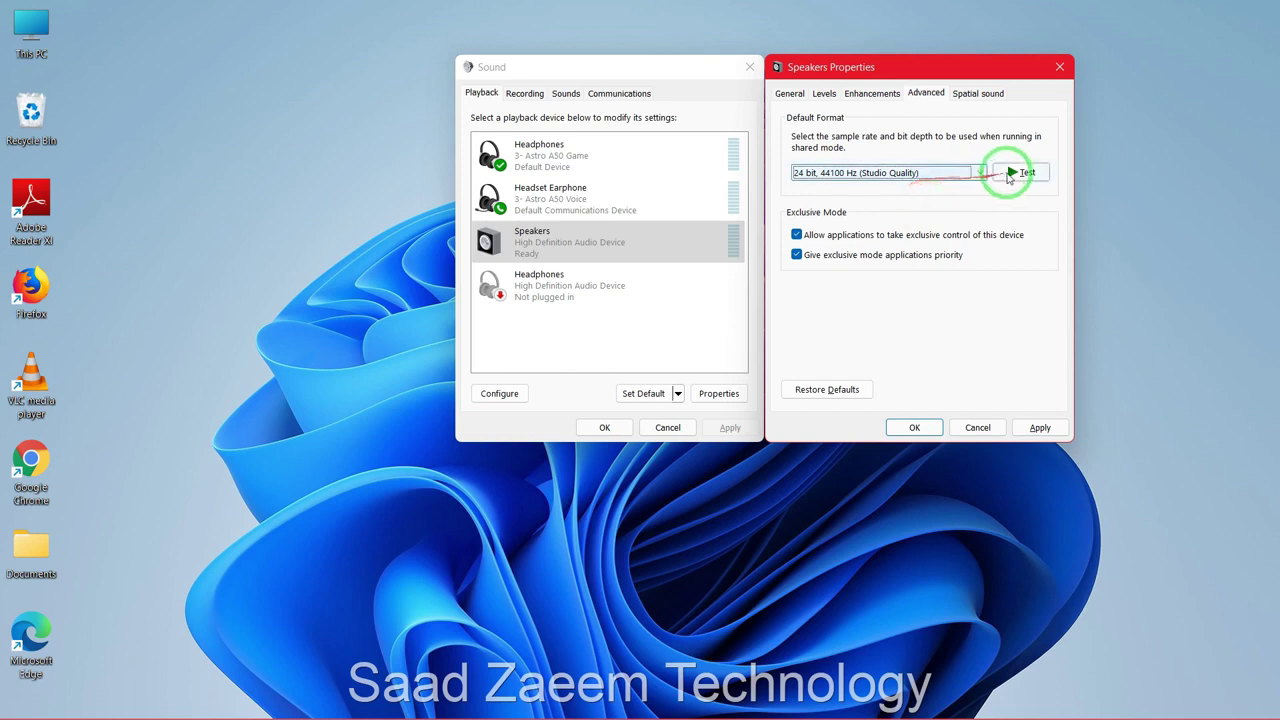
left_click(1012, 174)
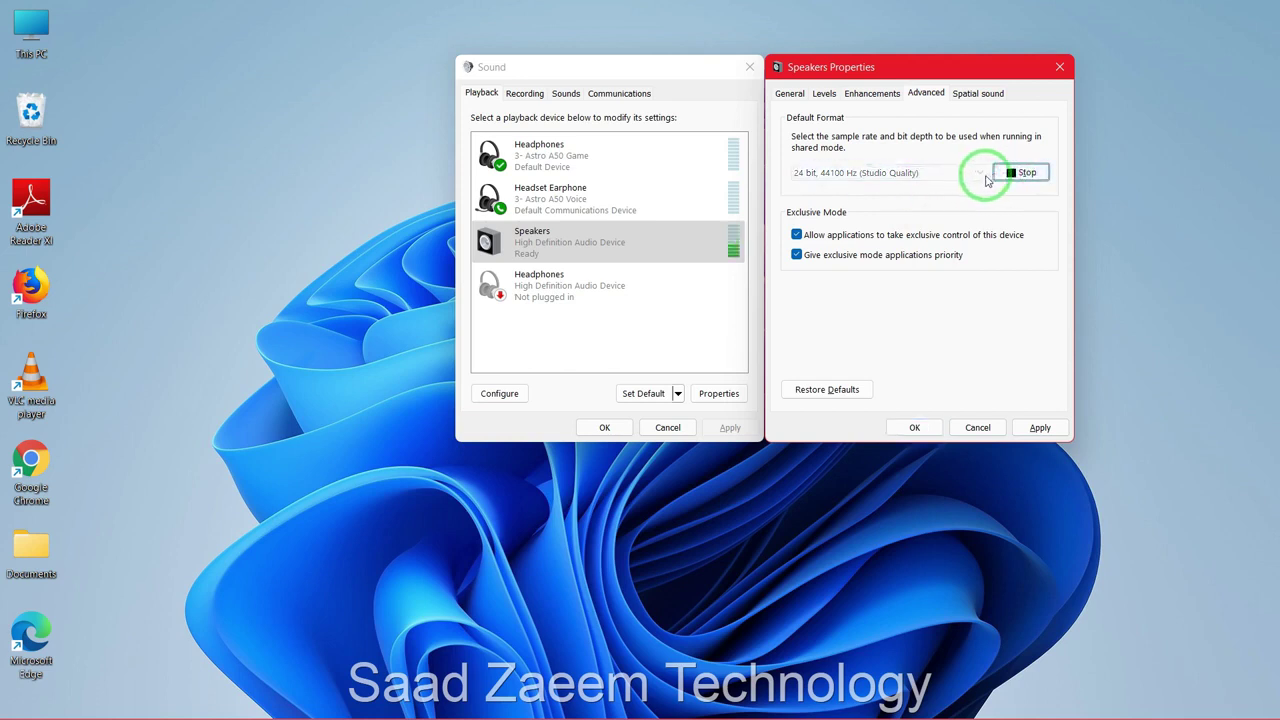
left_click(978, 173)
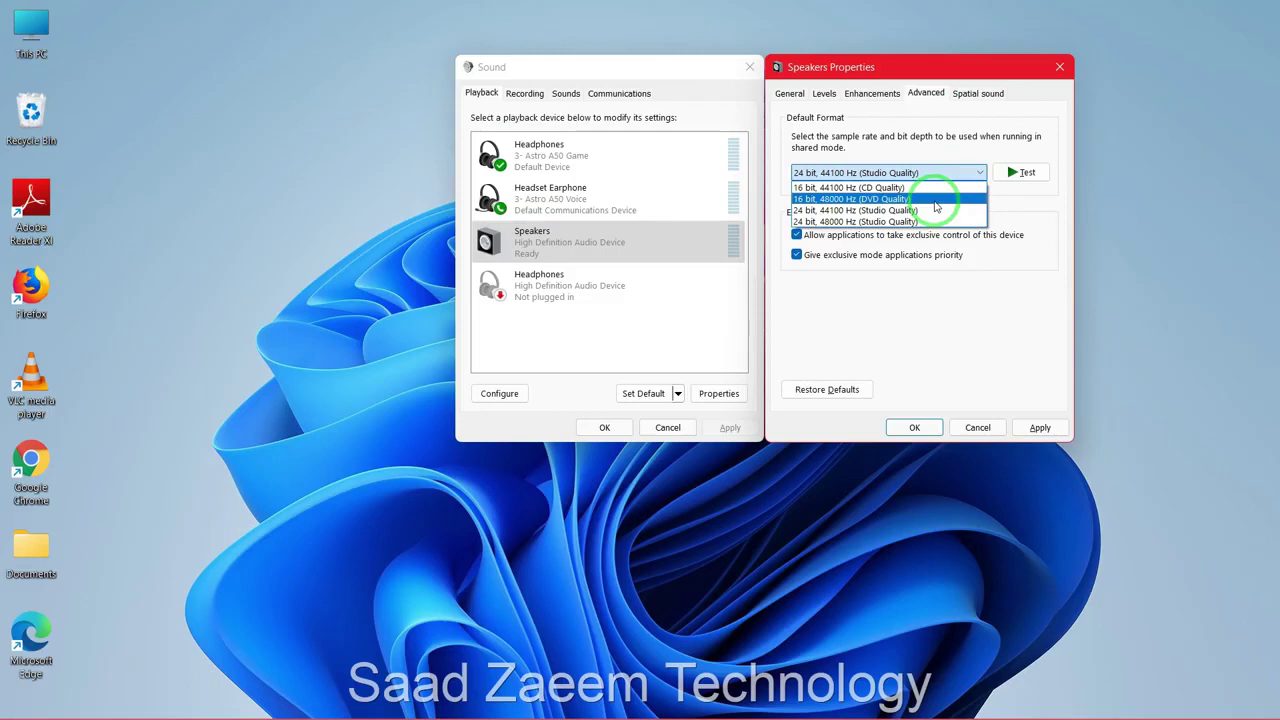
left_click(935, 205)
left_click(935, 173)
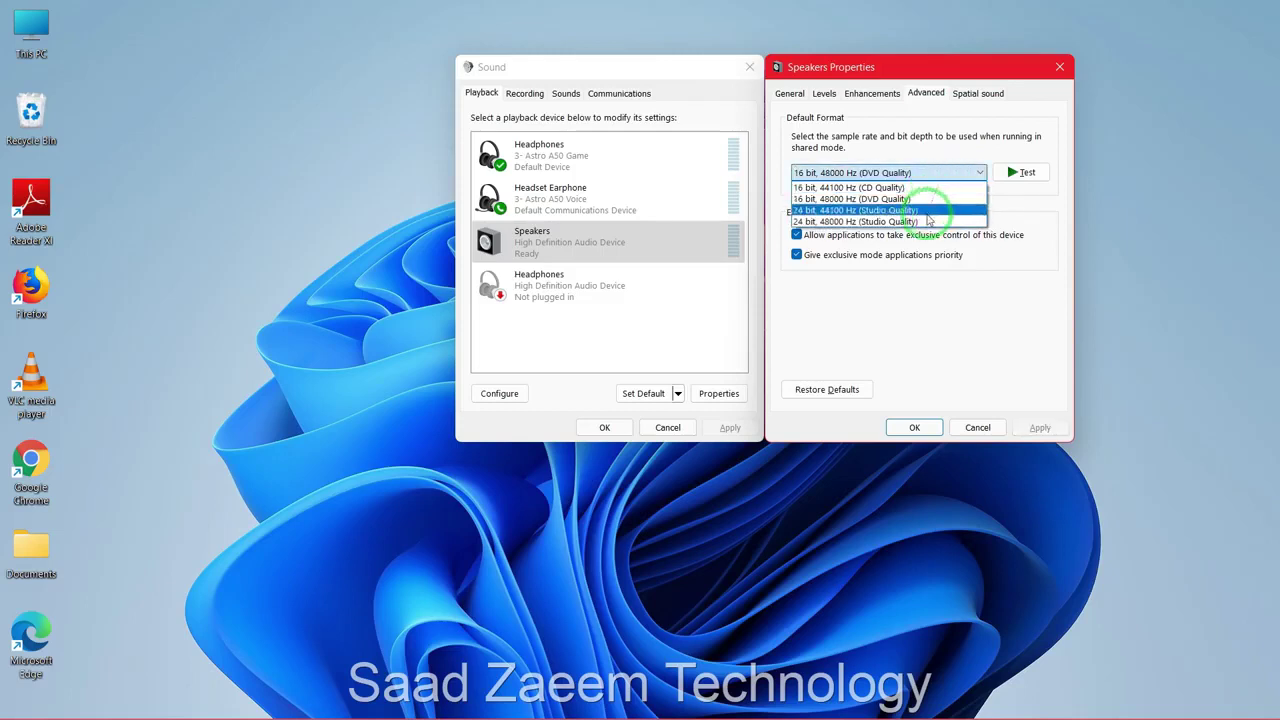
left_click(928, 221)
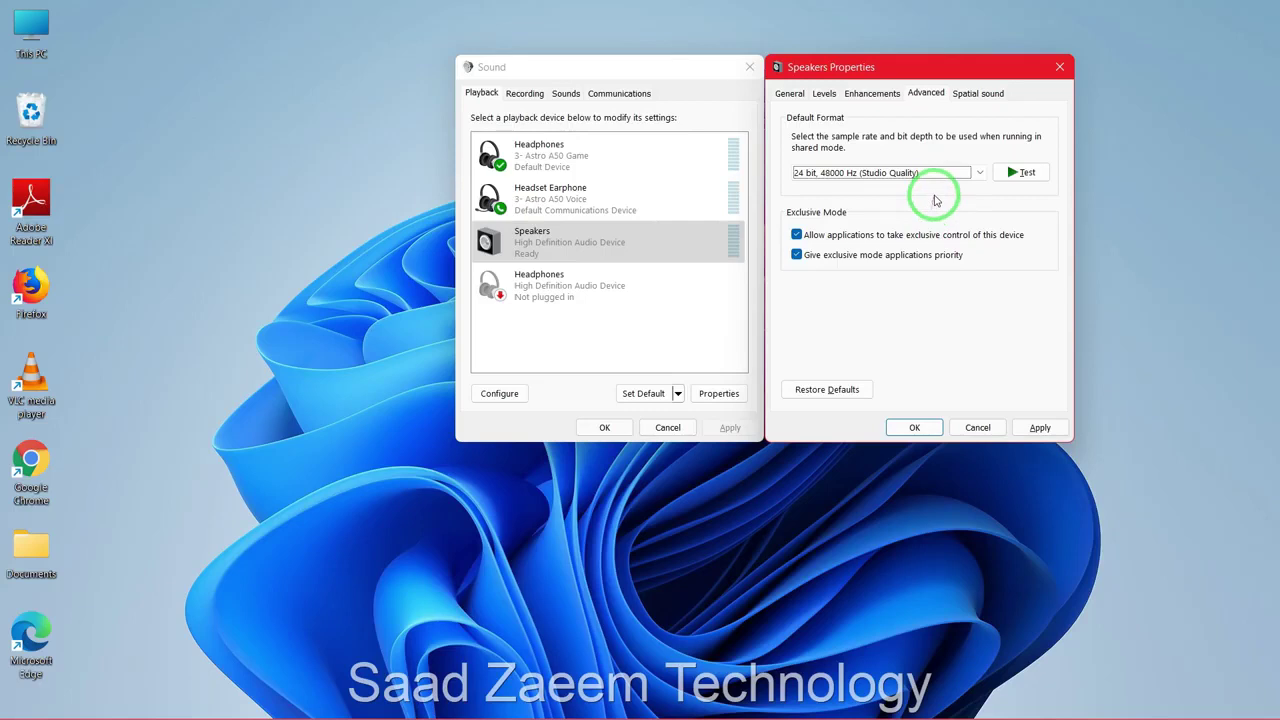